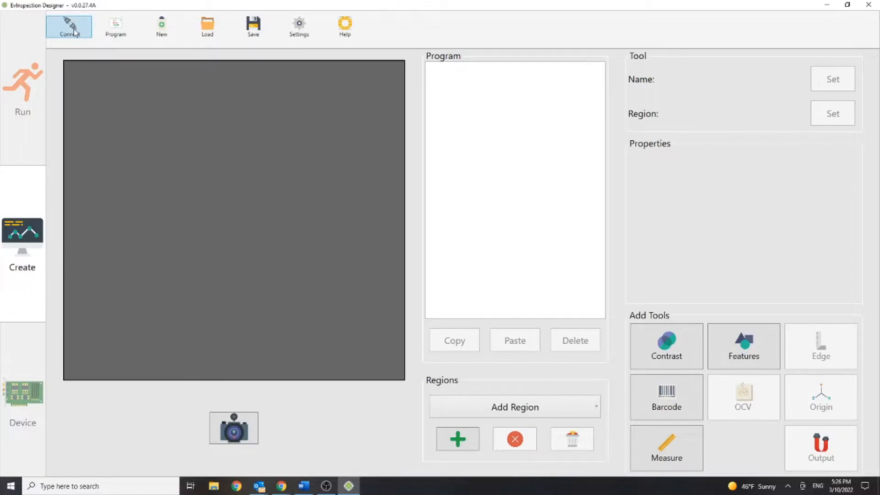
Connect to the serial device USB Serial Device (COM19).
mouse_move(134, 114)
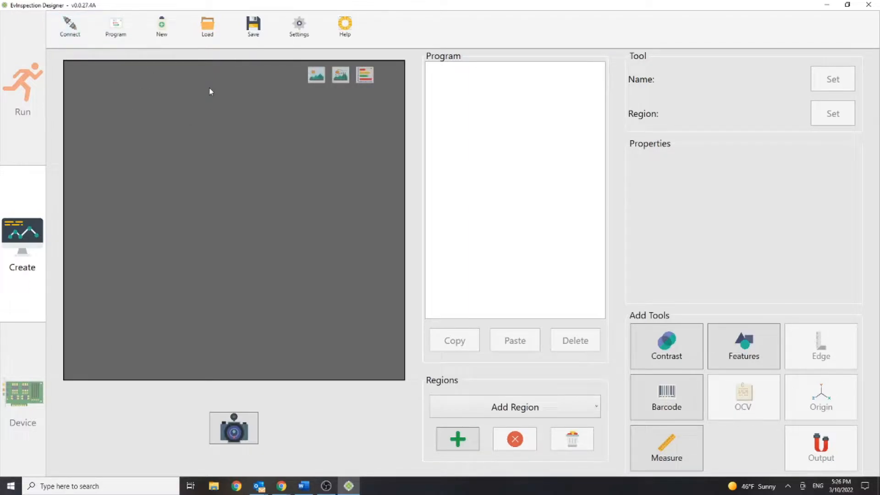
left_click(83, 32)
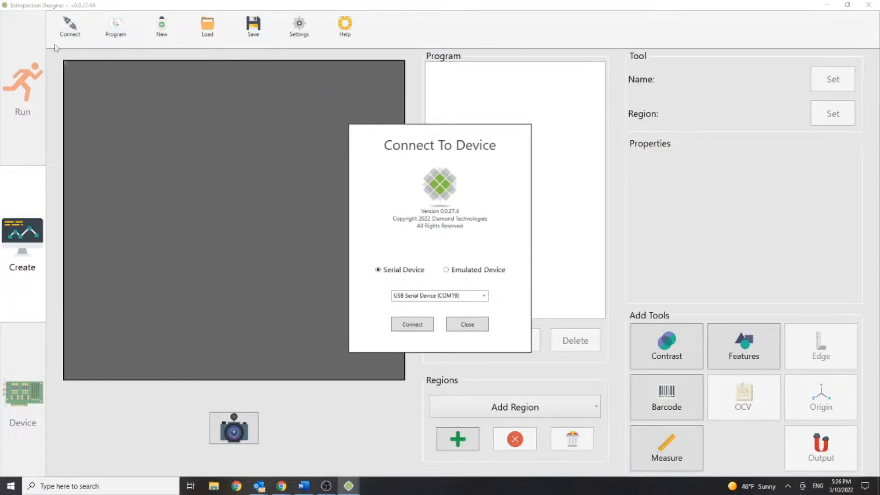
left_click(484, 297)
left_click(474, 306)
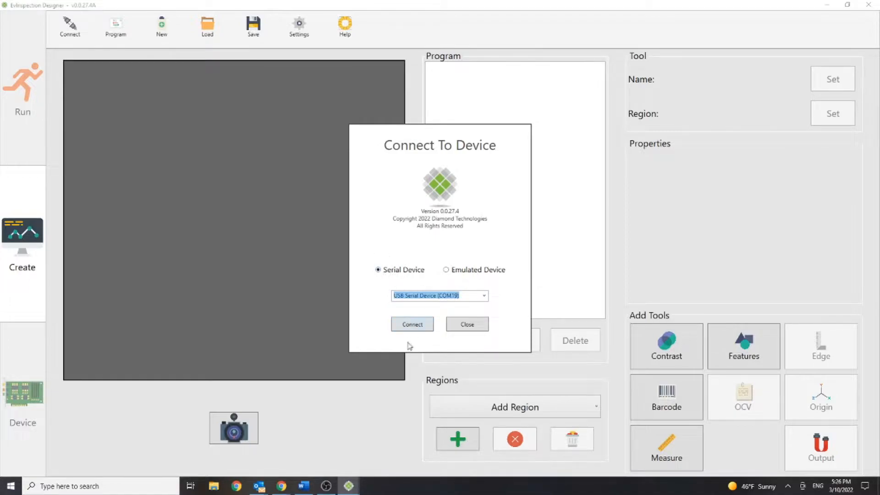
left_click(411, 328)
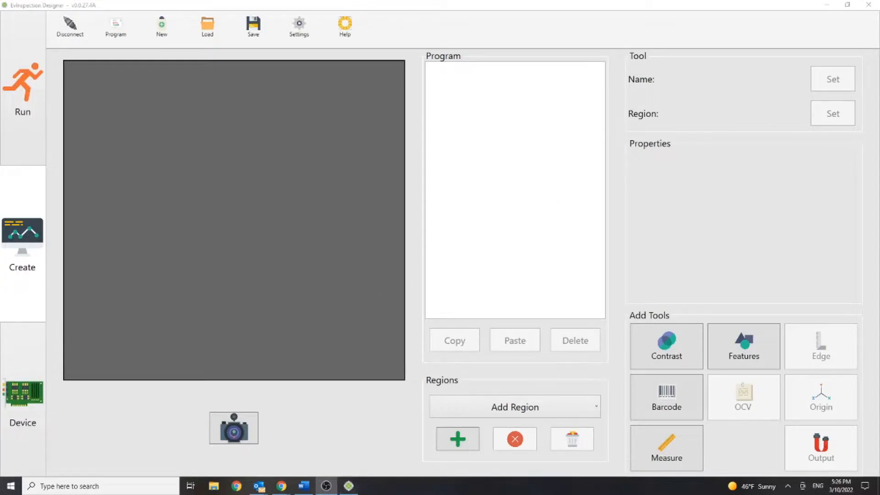
left_click(392, 17)
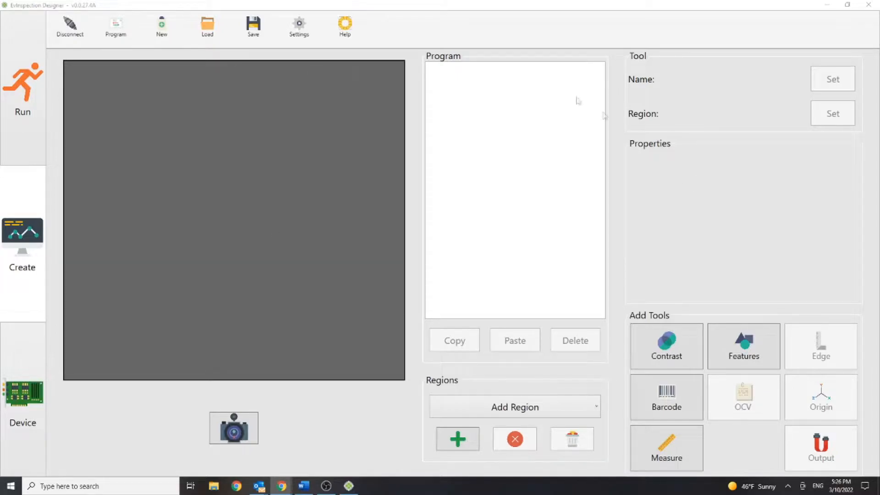
left_click(528, 13)
Add a region named TestTube1Cap and fit it around the cap area of the leftmost test tube in the image.
mouse_move(332, 364)
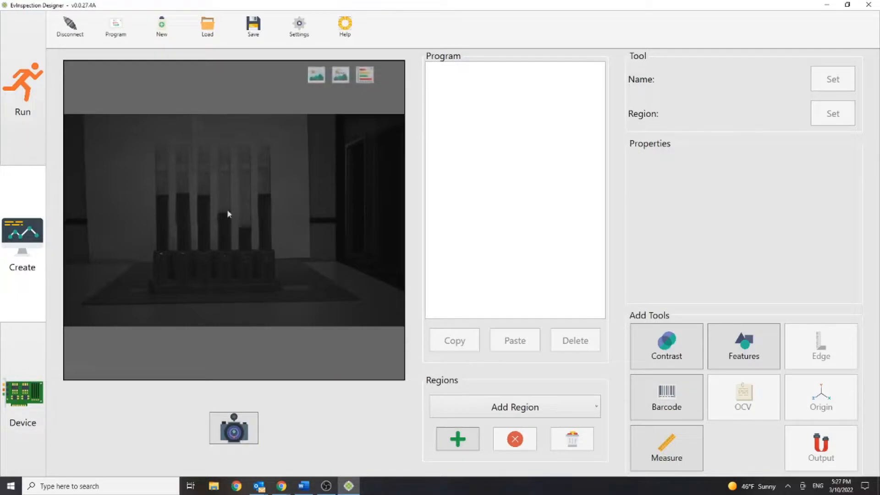
left_click(543, 413)
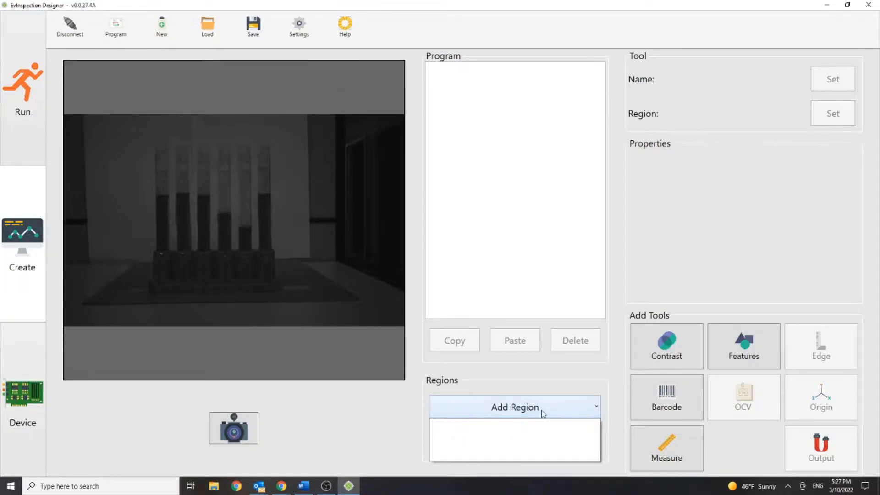
left_click(512, 405)
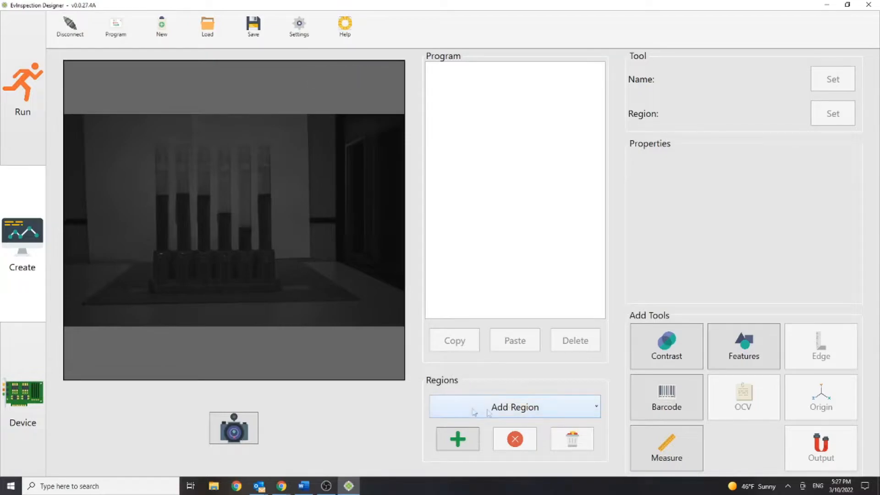
left_click(472, 442)
left_click(422, 235)
key("BackSpace")
key("BackSpace")
key("BackSpace")
key("BackSpace")
key("BackSpace")
key("BackSpace")
key("BackSpace")
key("BackSpace")
key("BackSpace")
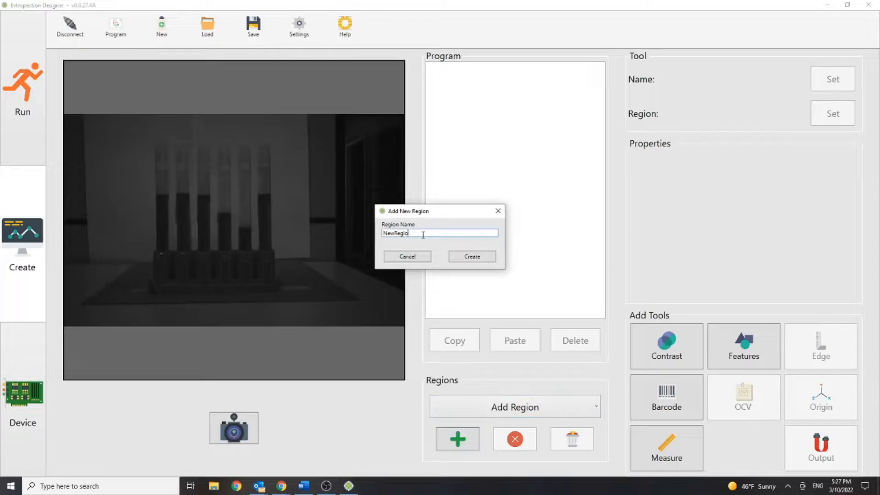
type("TestTube1Cap")
left_click(480, 257)
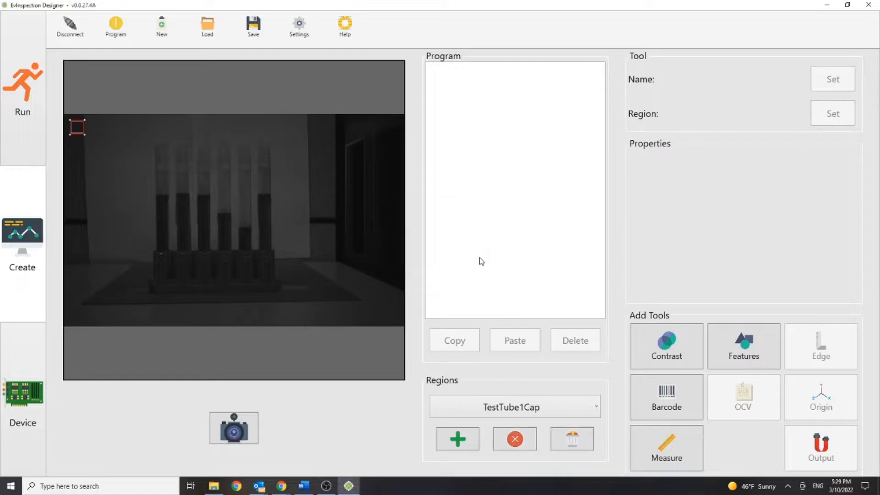
left_click_drag(79, 128, 161, 145)
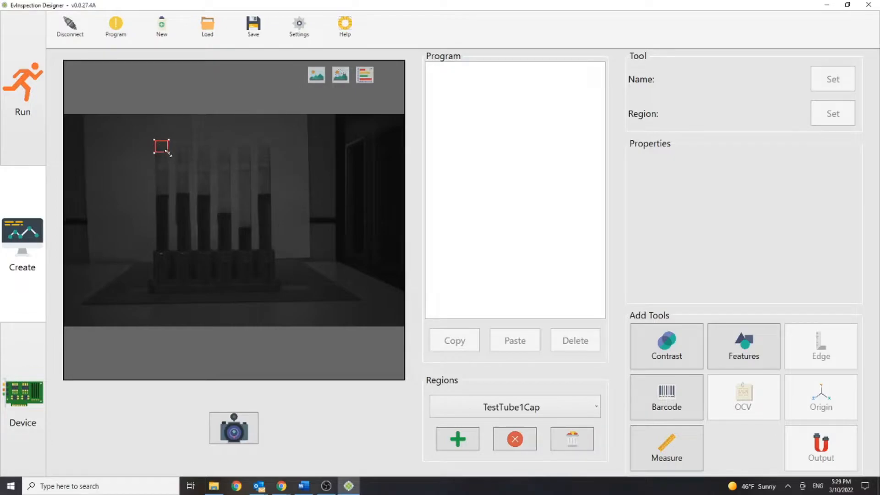
left_click_drag(169, 154, 162, 149)
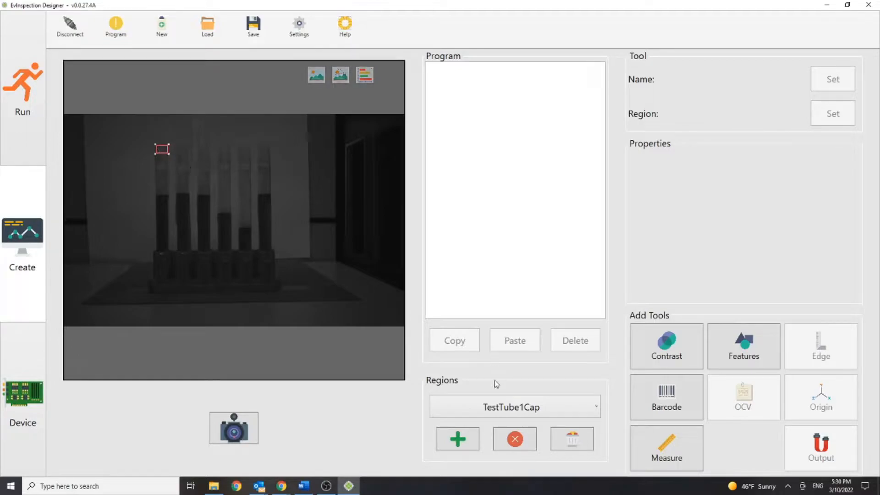
Add a second region named TestTube1Liquid.
left_click(457, 439)
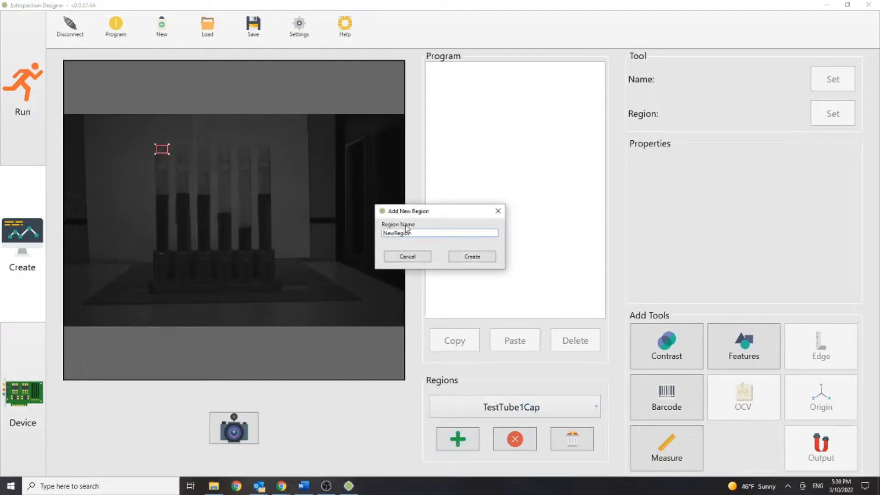
key("BackSpace")
key("BackSpace")
key("BackSpace")
key("BackSpace")
key("BackSpace")
key("BackSpace")
key("BackSpace")
key("BackSpace")
key("BackSpace")
type("TestTube1Liquid")
left_click(469, 259)
Move and resize the TestTube1Liquid region to cover the leftmost tube from below its cap down to the rack.
left_click_drag(77, 127, 171, 253)
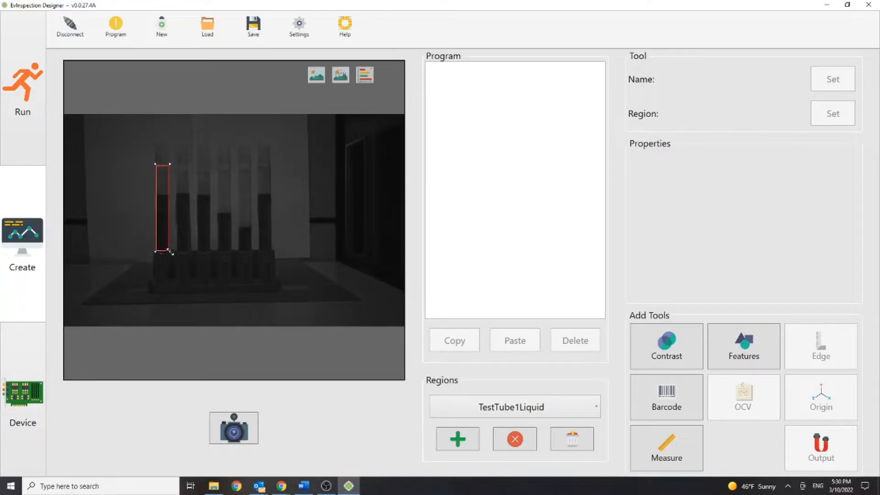
left_click_drag(155, 252, 158, 244)
left_click_drag(160, 240, 163, 246)
left_click_drag(162, 235, 165, 239)
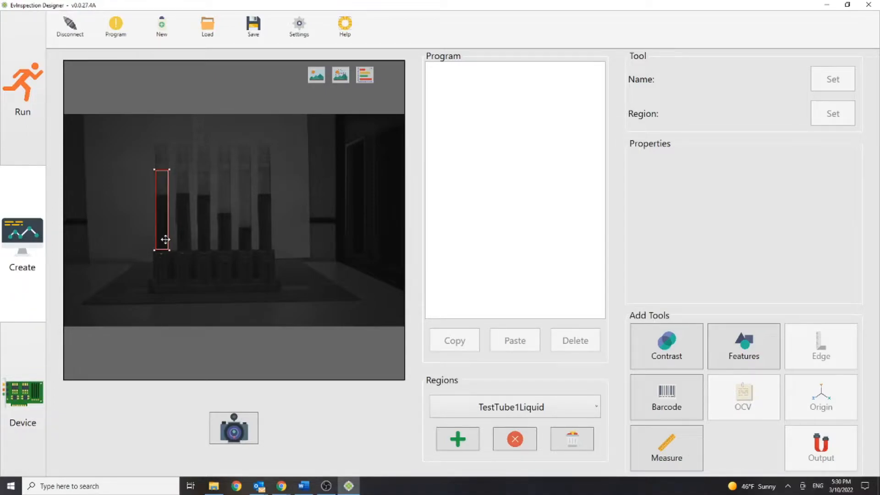
left_click_drag(168, 249, 169, 250)
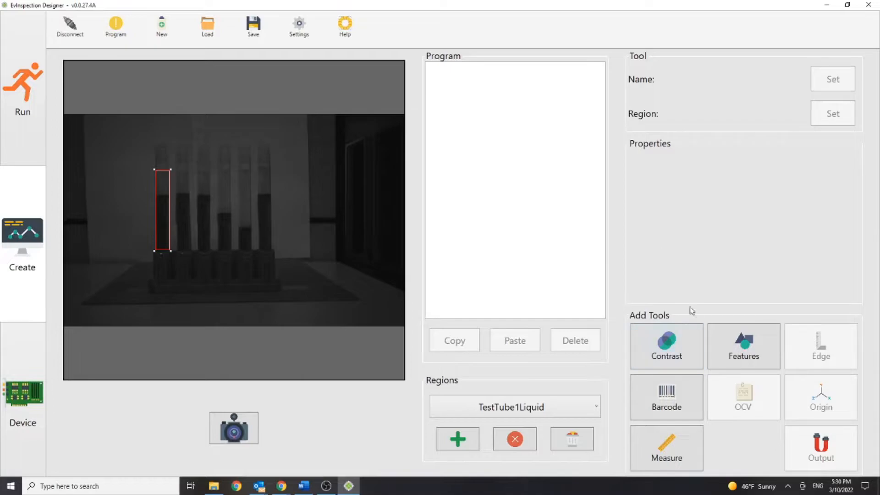
Add a Contrast tool to the program and assign it to the TestTube1Cap region.
left_click(546, 419)
left_click(472, 424)
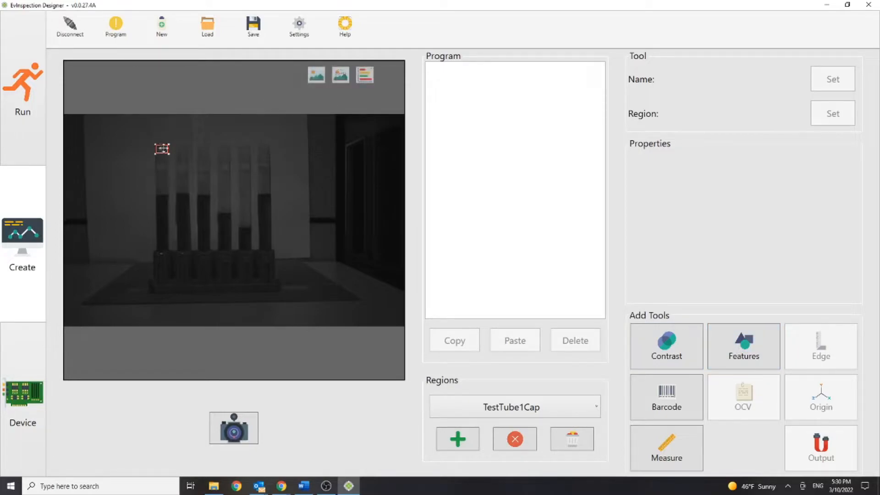
left_click(693, 338)
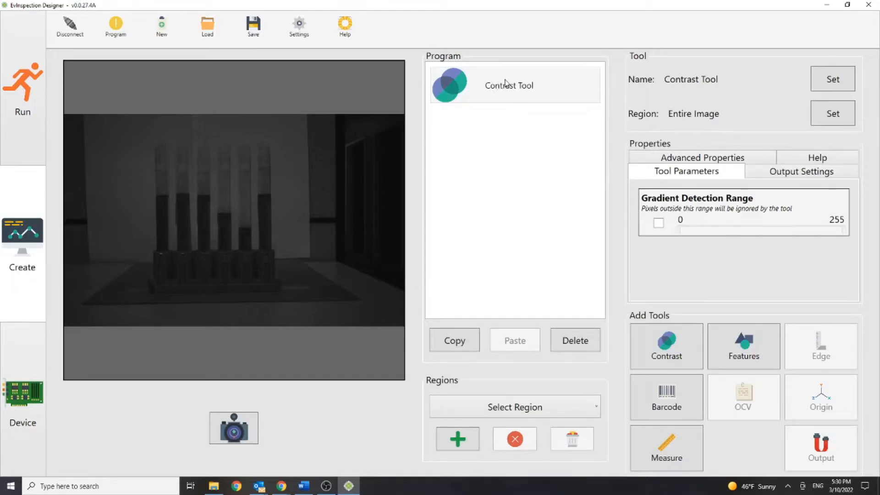
mouse_move(159, 152)
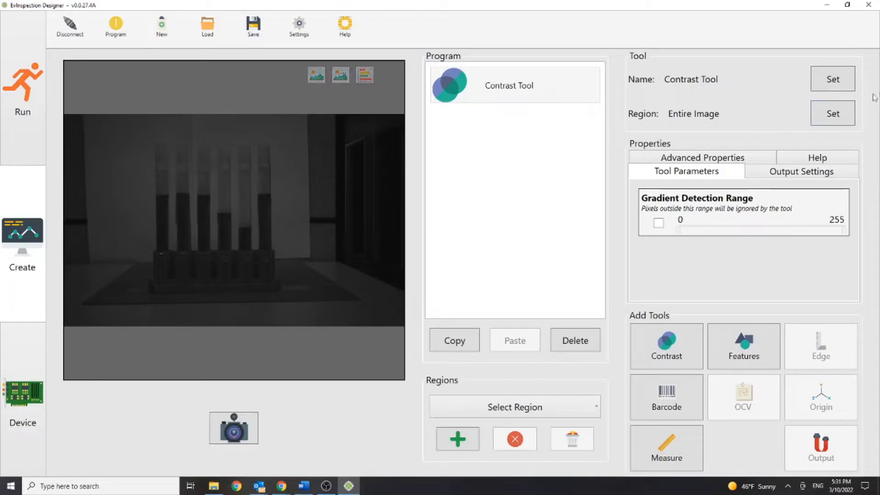
left_click(830, 113)
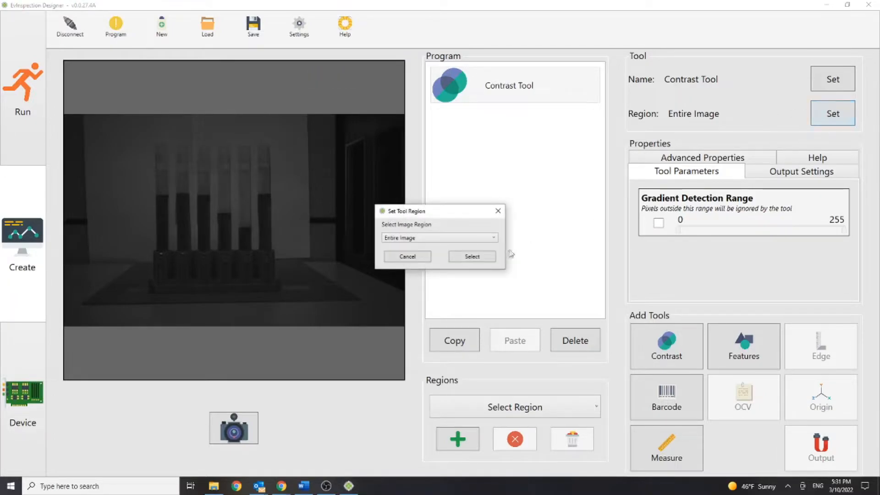
left_click(478, 239)
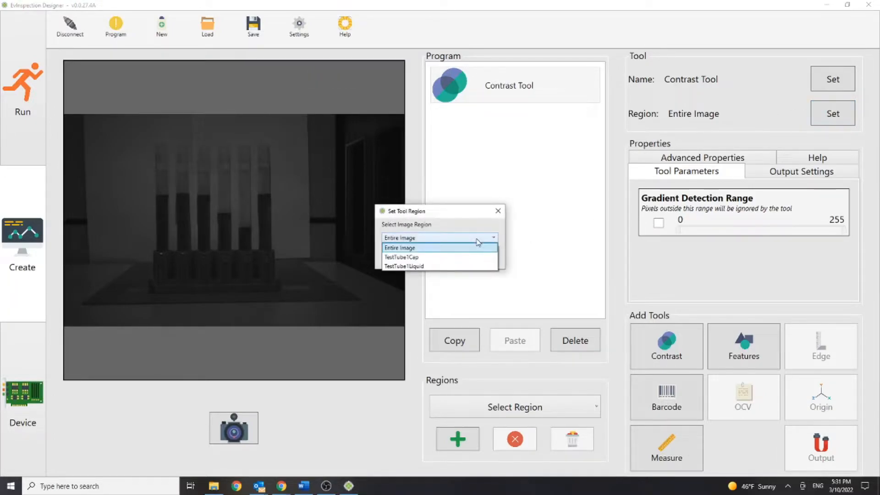
left_click(454, 256)
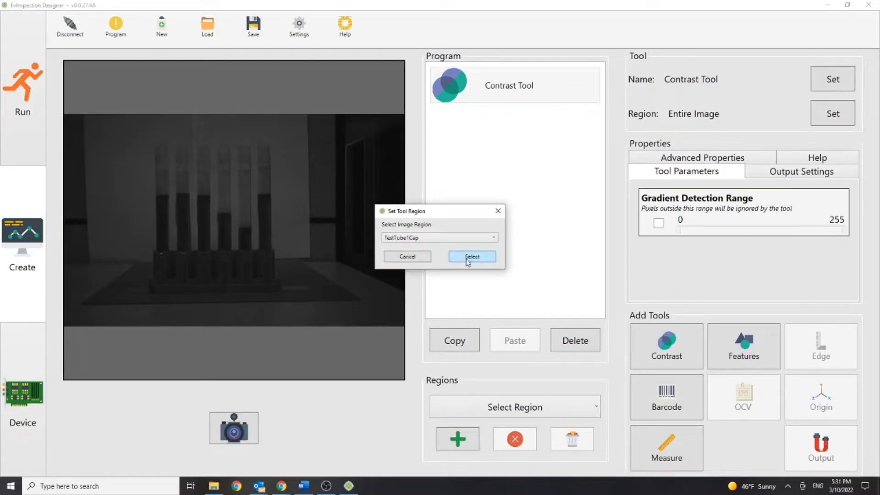
left_click(468, 258)
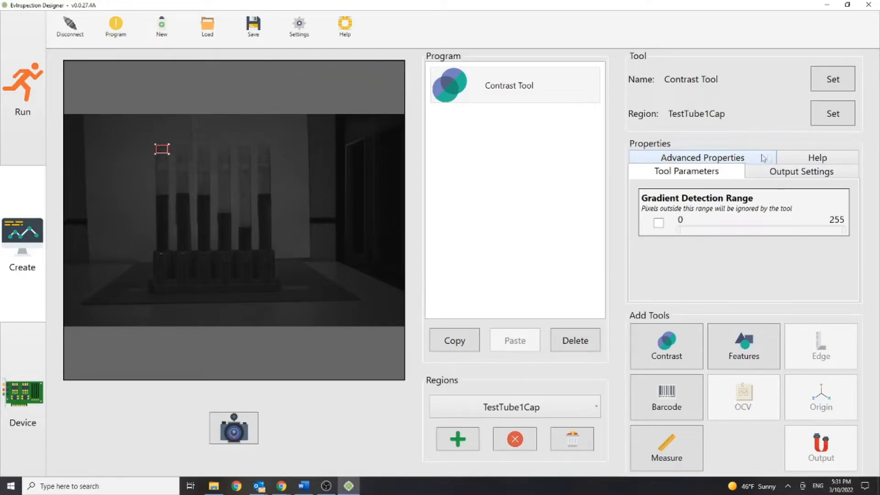
Review the Contrast Tool's help text and advanced properties.
left_click(832, 159)
mouse_move(856, 213)
left_mouse_down()
mouse_move(867, 272)
mouse_move(860, 199)
left_mouse_up()
left_click(697, 158)
Enable the Contrast Tool's passing gradient check with a range of 0 to 54 and send the program to the device.
left_click(780, 175)
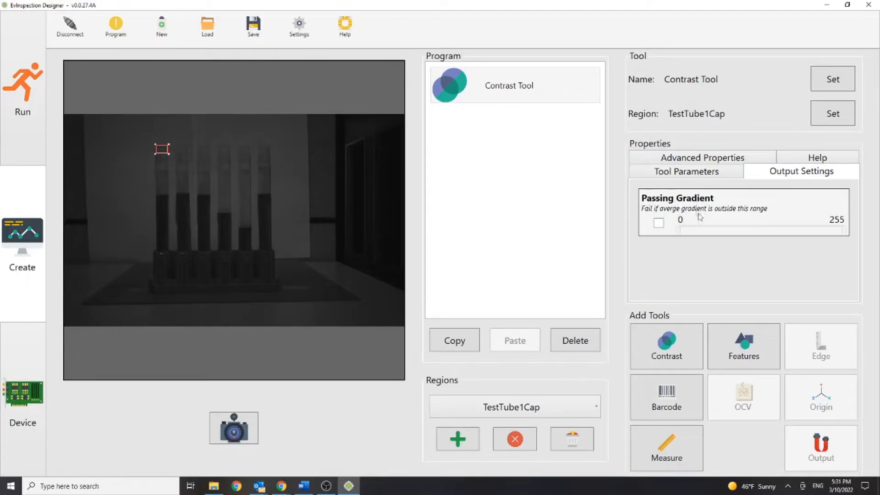
left_click(659, 223)
left_click_drag(843, 230, 713, 224)
left_click(115, 25)
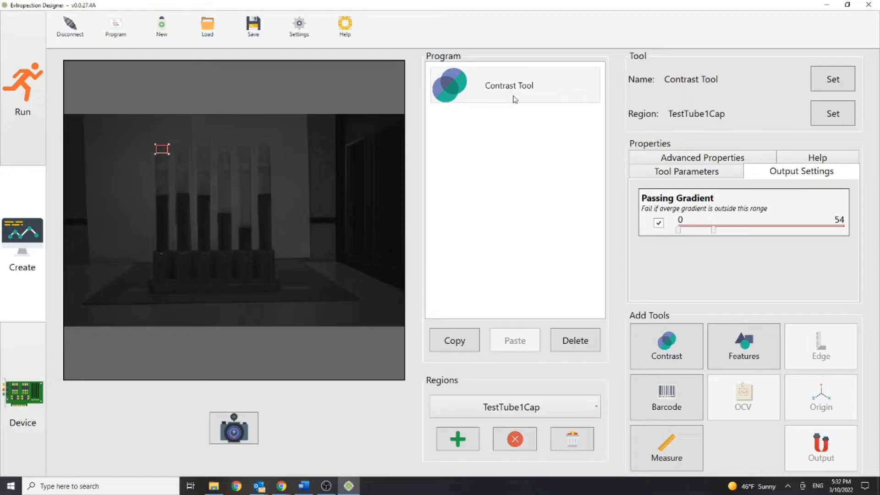
Run the inspection program with two single captures to test the Contrast Tool's result.
left_click(26, 122)
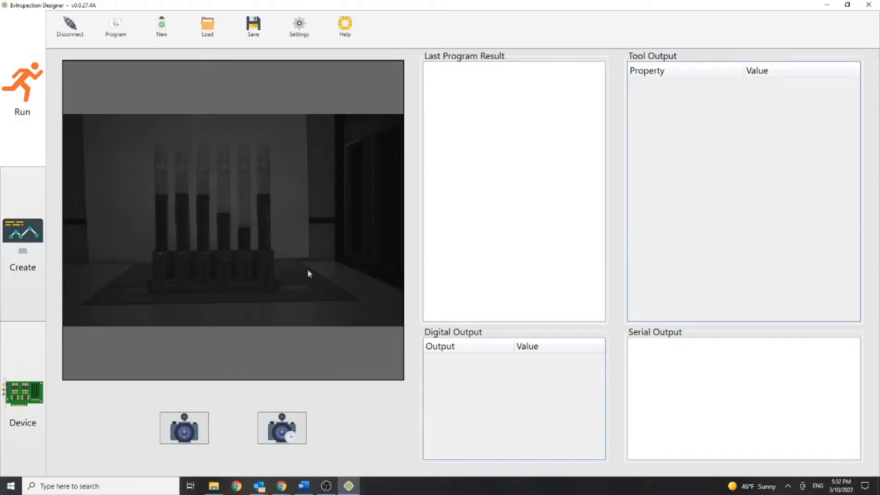
left_click(169, 425)
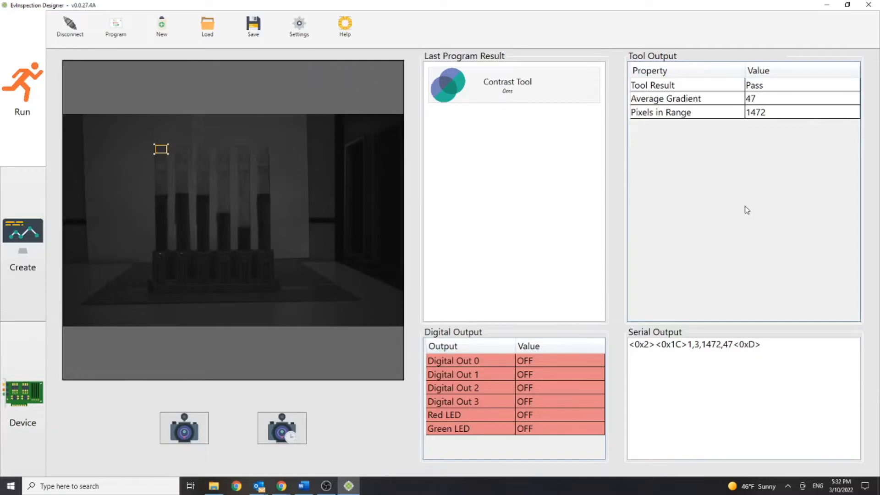
left_click(197, 430)
Lower the Contrast Tool's passing gradient upper limit to 50 and send the updated program to the device.
left_click(23, 244)
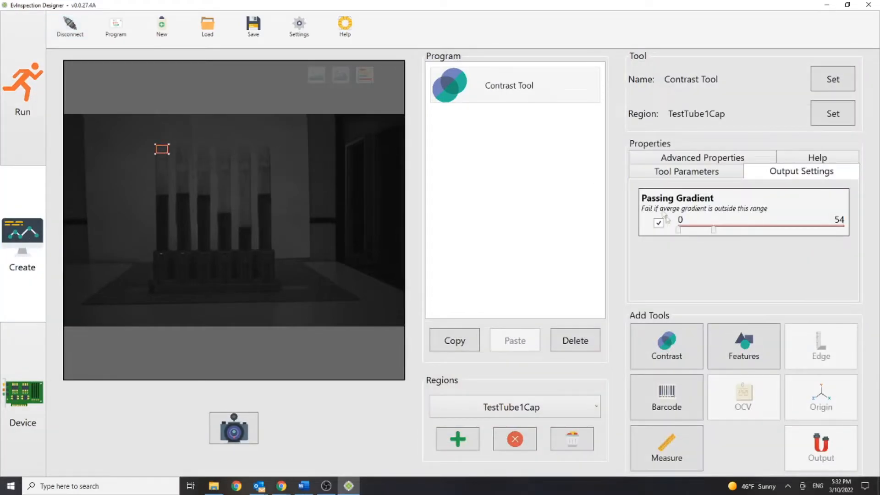
left_click_drag(716, 233, 712, 233)
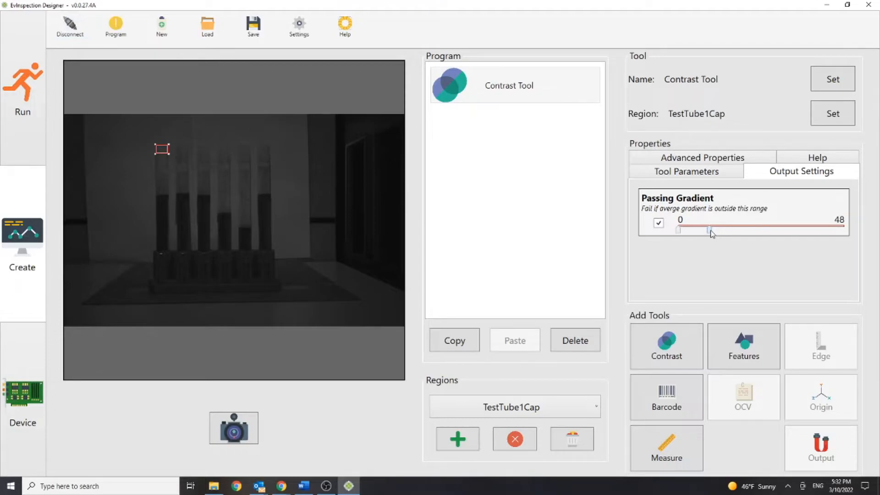
left_click_drag(710, 230, 712, 231)
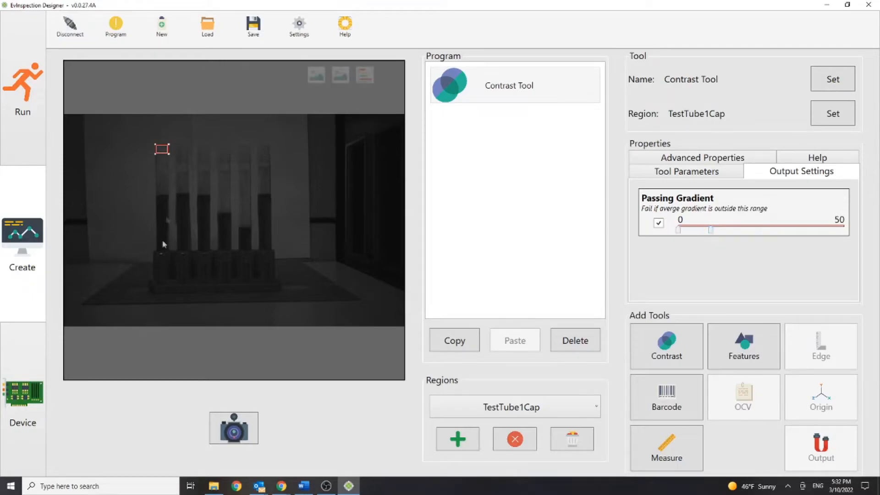
left_click(116, 25)
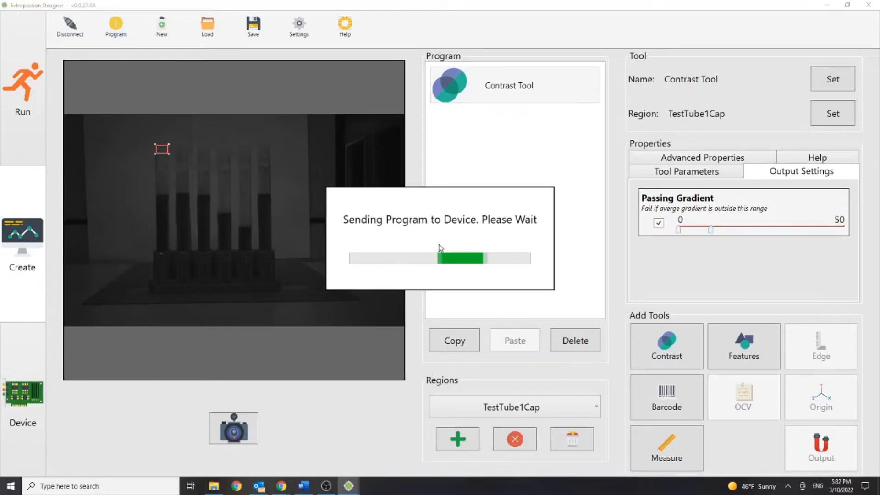
Run the updated program with repeated single captures to check the cap inspection's pass and fail results.
left_click(17, 122)
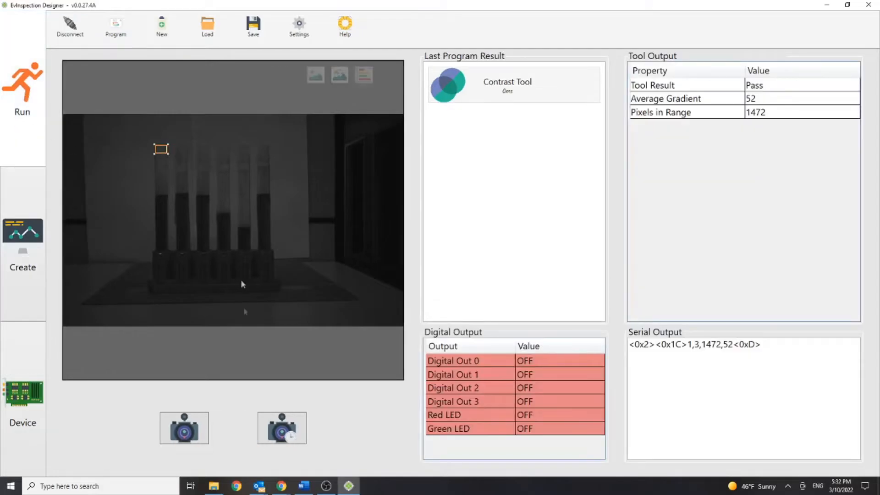
left_click(196, 423)
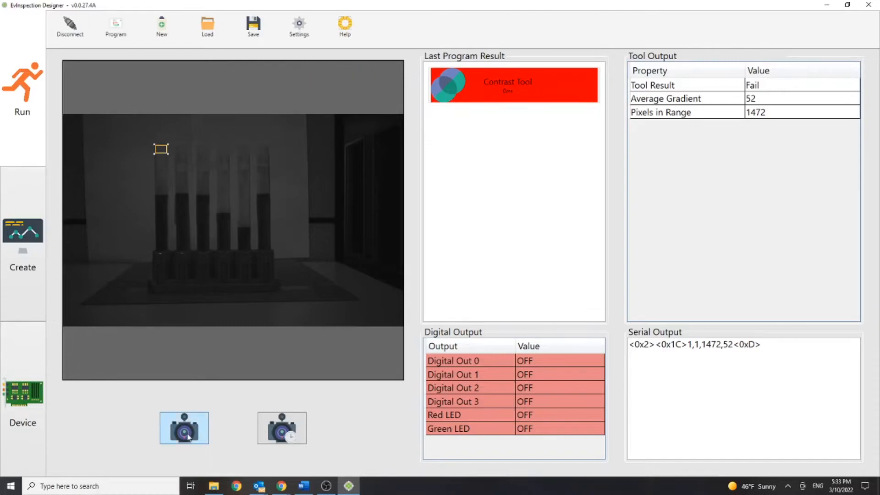
left_click(195, 407)
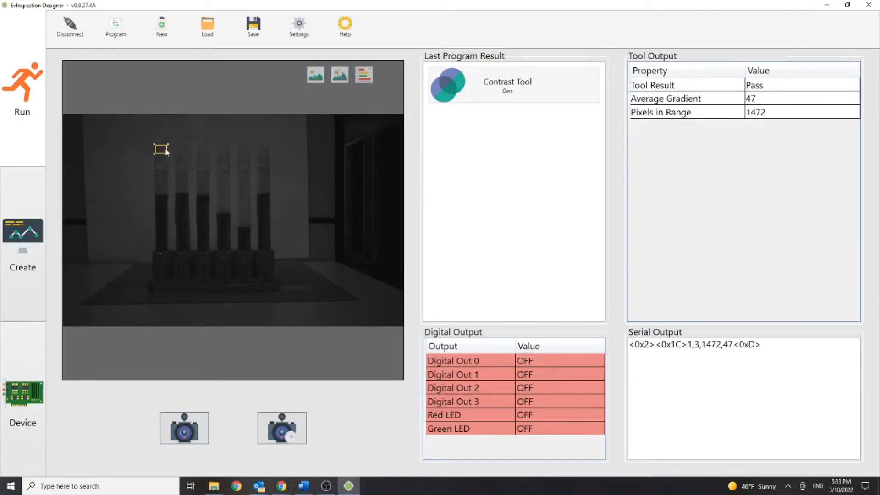
left_click(183, 422)
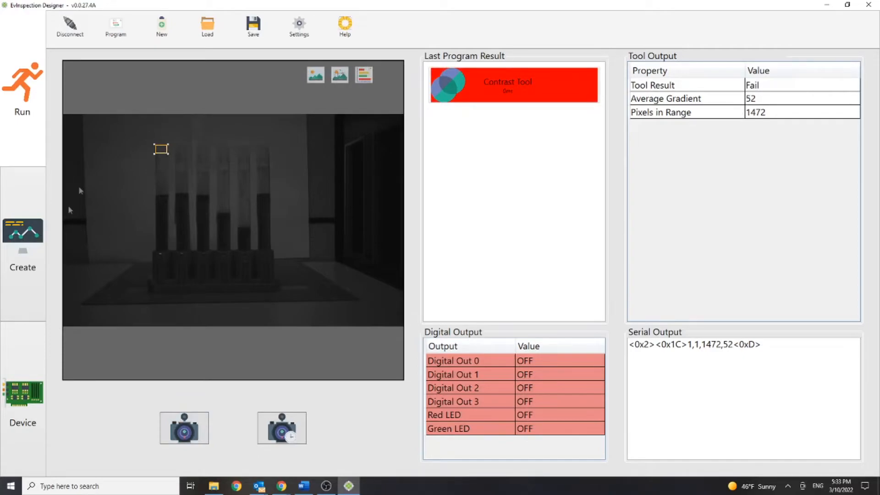
Add a second Contrast tool to the program and assign it the TestTube1Liquid region.
left_click(35, 251)
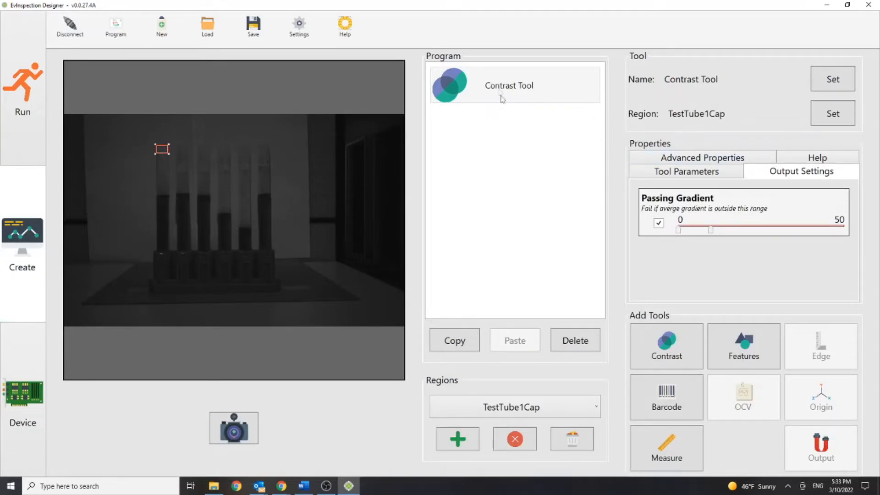
left_click(666, 347)
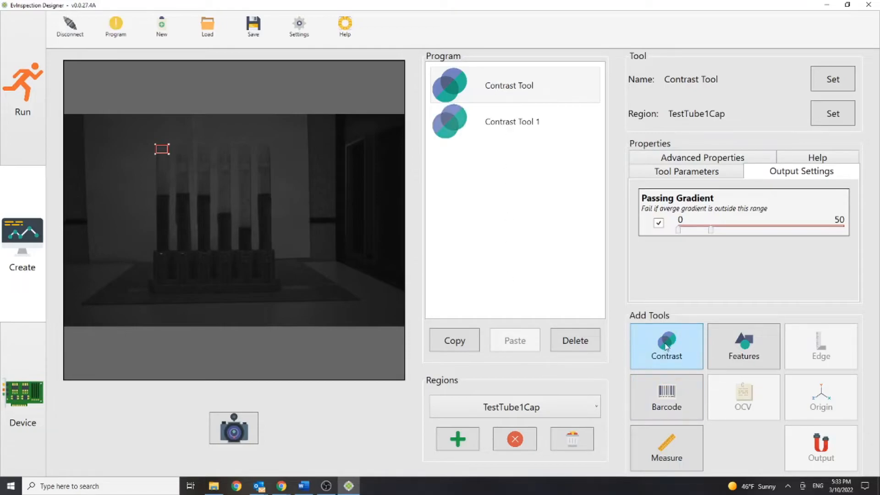
left_click(521, 124)
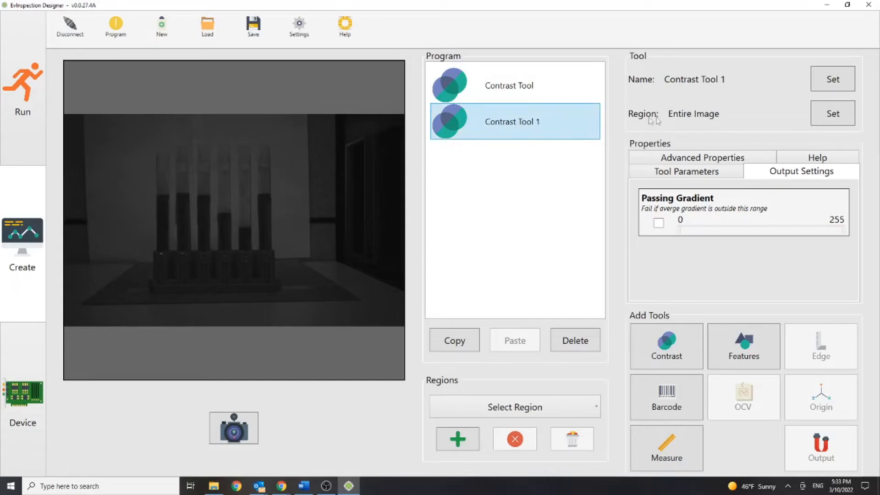
left_click(824, 118)
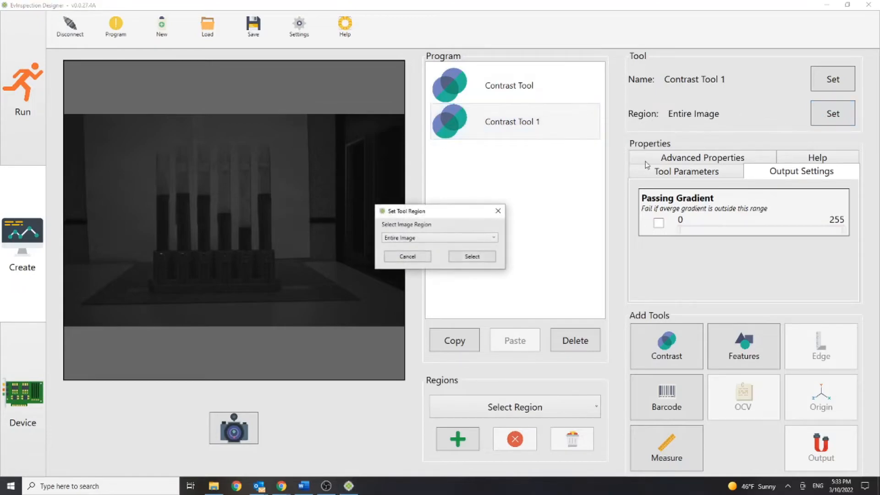
left_click(481, 239)
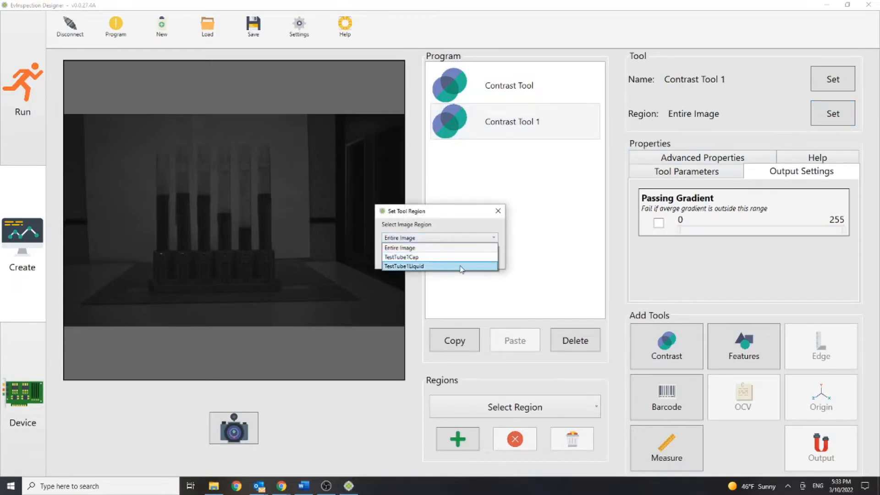
left_click(461, 266)
left_click(472, 256)
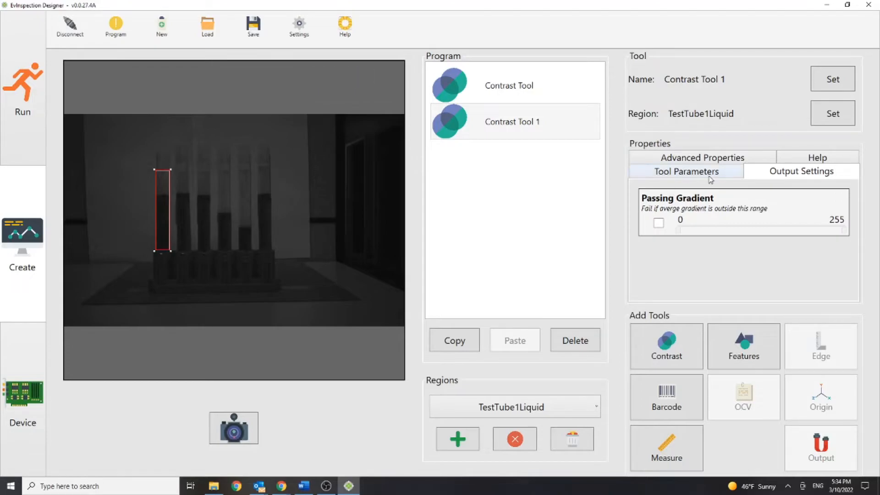
Enable Contrast Tool 1's gradient detection range and set it from 50 to 255.
left_click(683, 176)
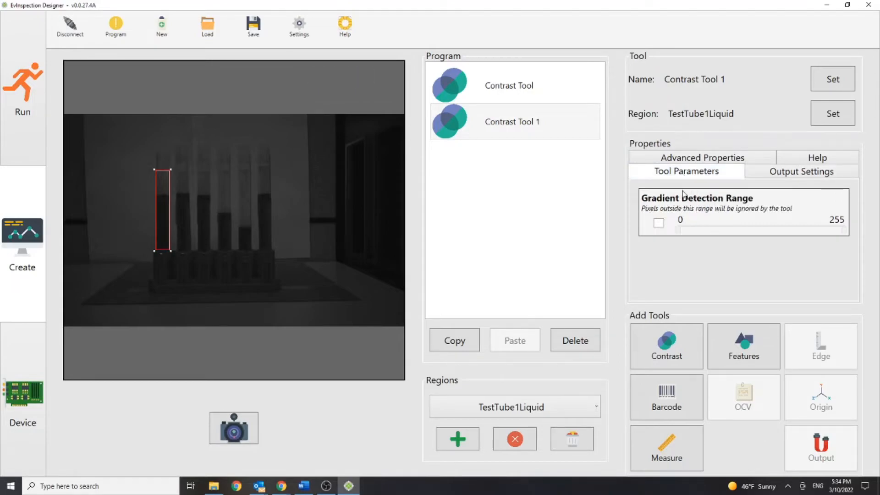
left_click(659, 225)
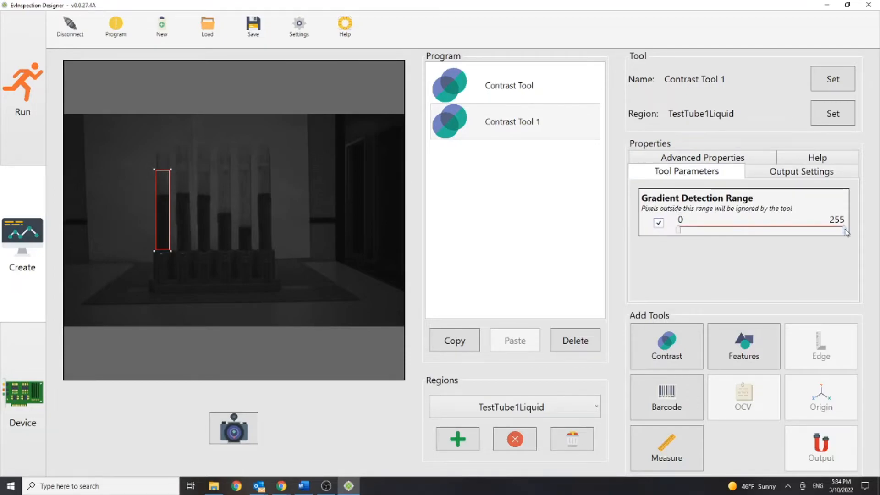
left_click_drag(847, 233, 868, 223)
left_click_drag(678, 232, 712, 232)
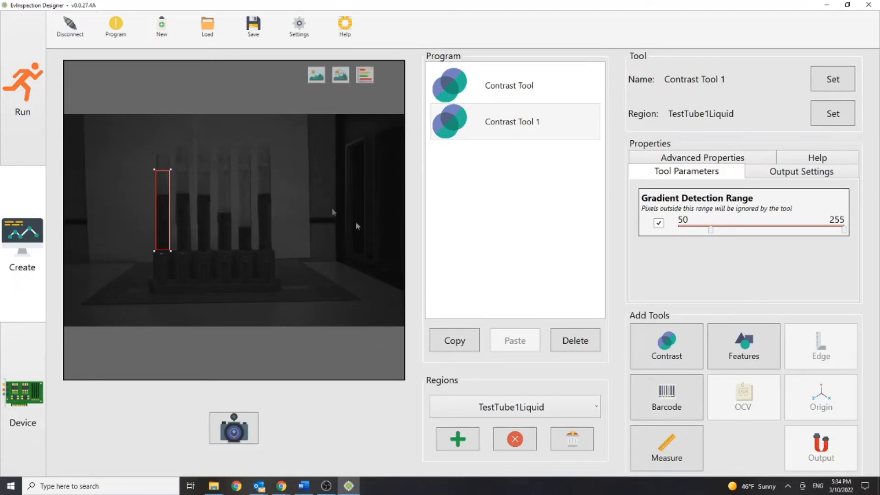
Send the program to the device and run it to view which liquid-region pixels Contrast Tool 1 detects.
left_click(117, 34)
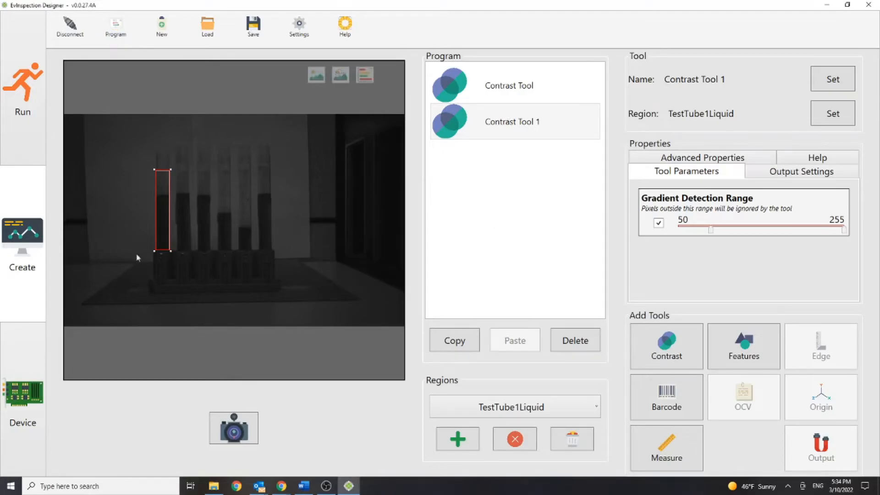
left_click(34, 127)
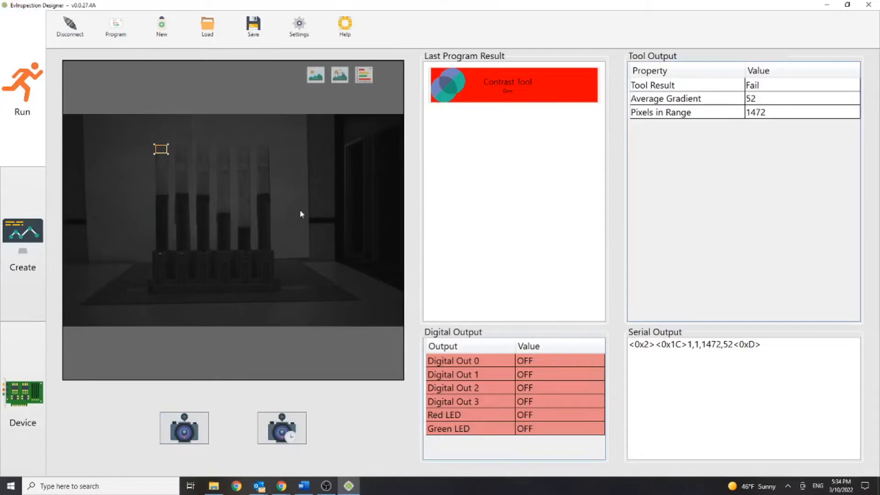
left_click(508, 120)
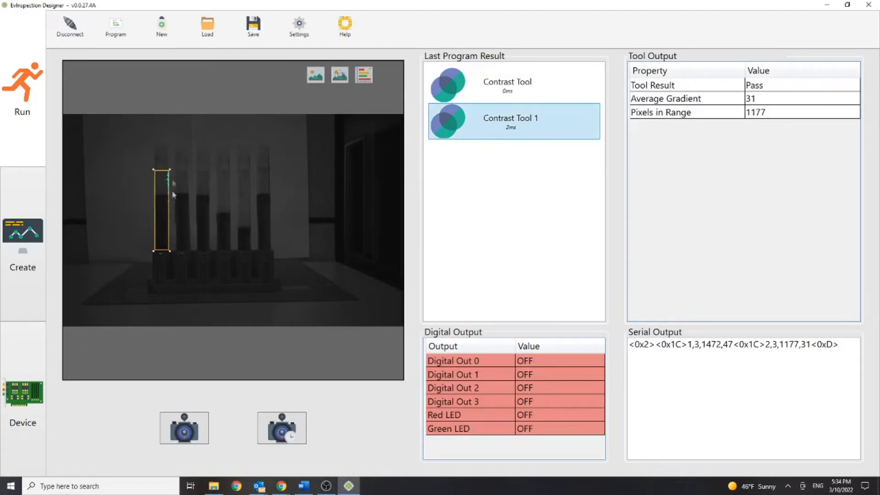
Change Contrast Tool 1's gradient detection range to 0 to 71.
left_click(38, 231)
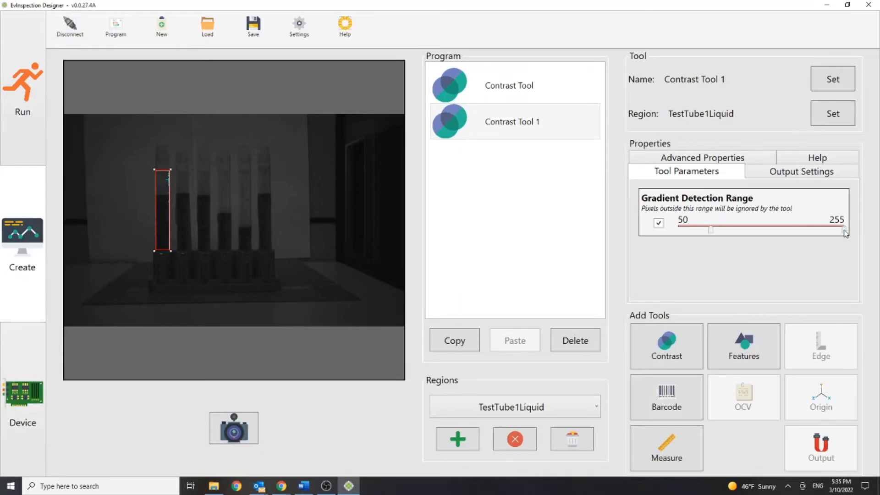
left_click_drag(712, 231, 678, 232)
left_click_drag(846, 232, 727, 236)
Send the program with the revised detection range to the device and run a single capture to check Contrast Tool 1's pixel coverage.
left_click(128, 32)
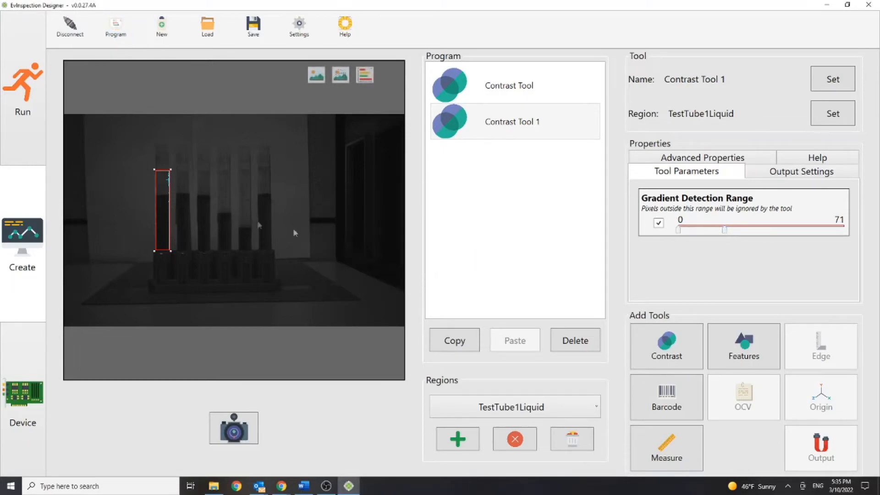
left_click(34, 138)
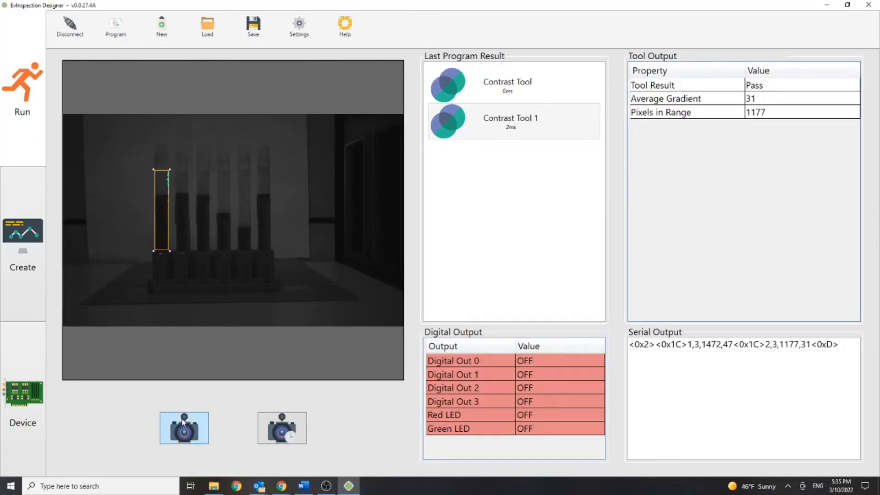
mouse_move(331, 275)
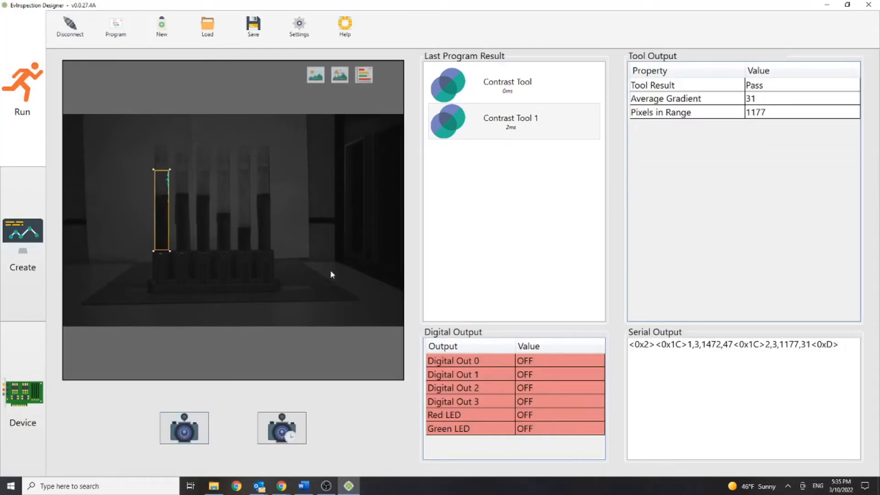
left_click(487, 124)
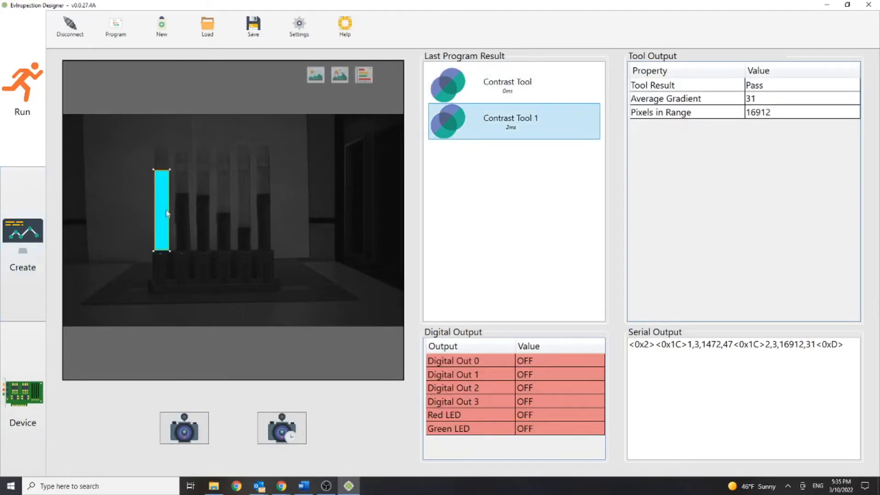
Lower Contrast Tool 1's gradient detection upper limit to 38 and test the updated program on the device.
left_click(24, 238)
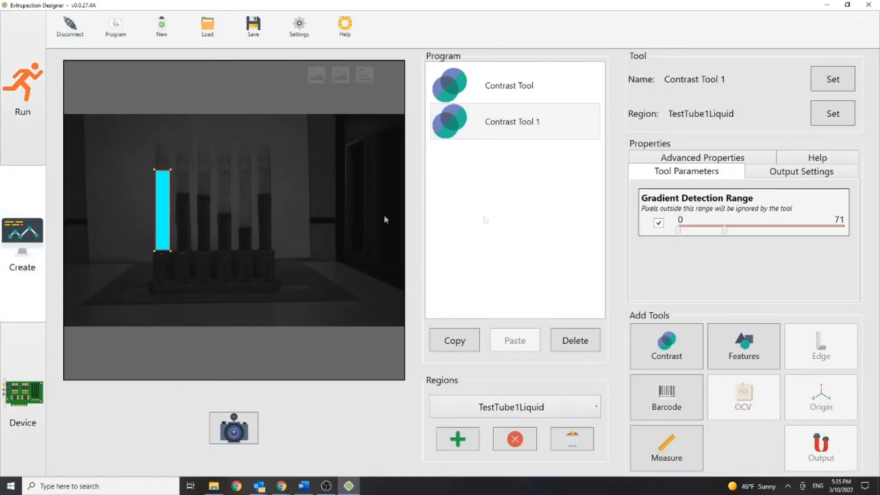
left_click_drag(726, 233, 704, 230)
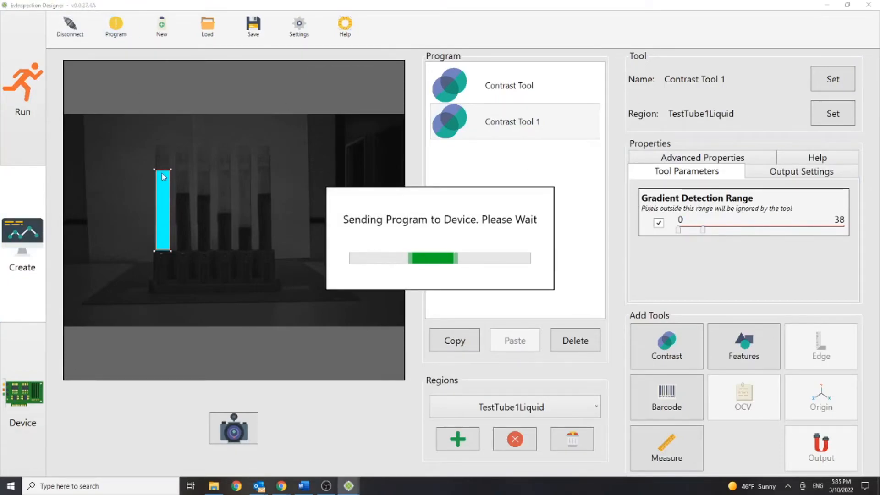
left_click(27, 134)
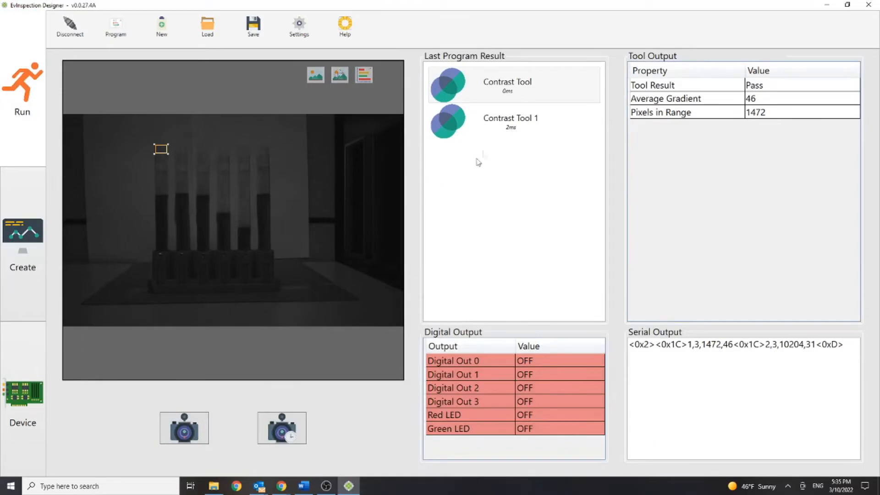
left_click(498, 127)
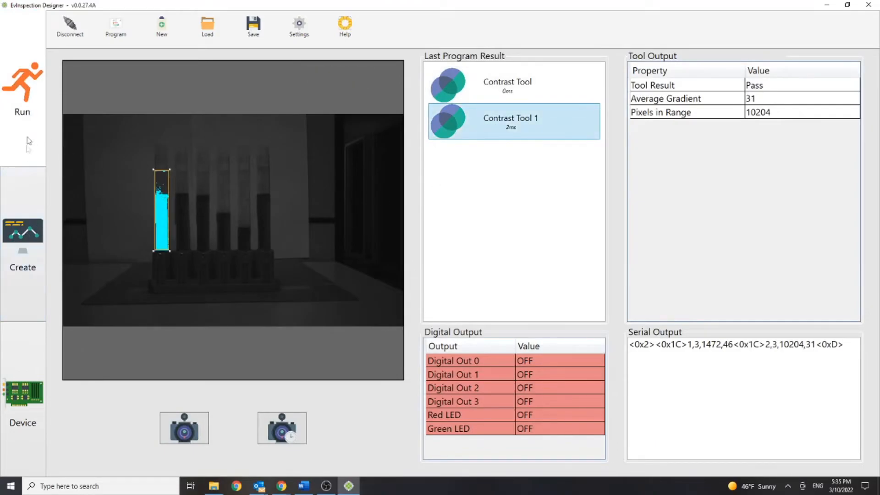
Reduce Contrast Tool 1's gradient detection upper limit to 30 and run the updated program on the device.
left_click(28, 237)
left_click_drag(705, 234, 698, 233)
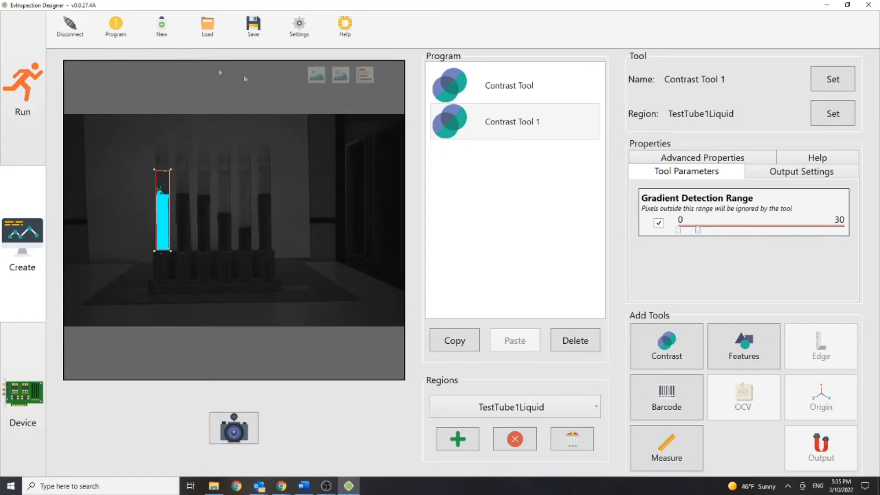
left_click(116, 25)
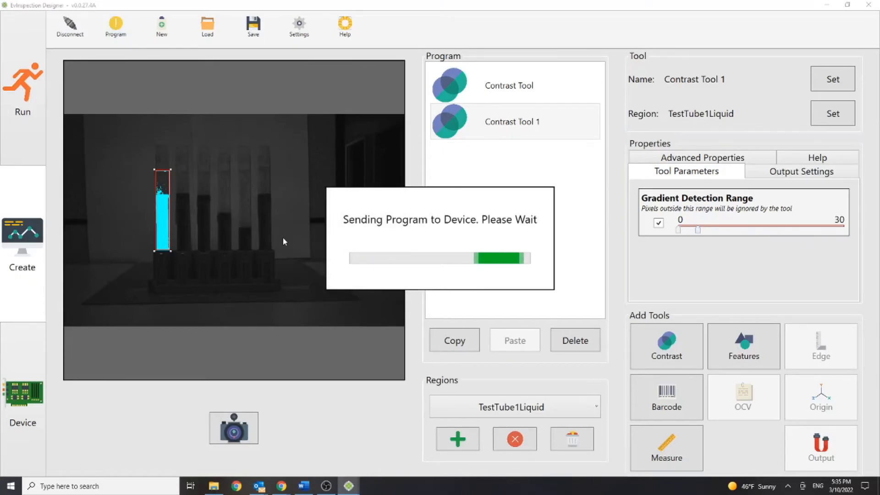
left_click(32, 123)
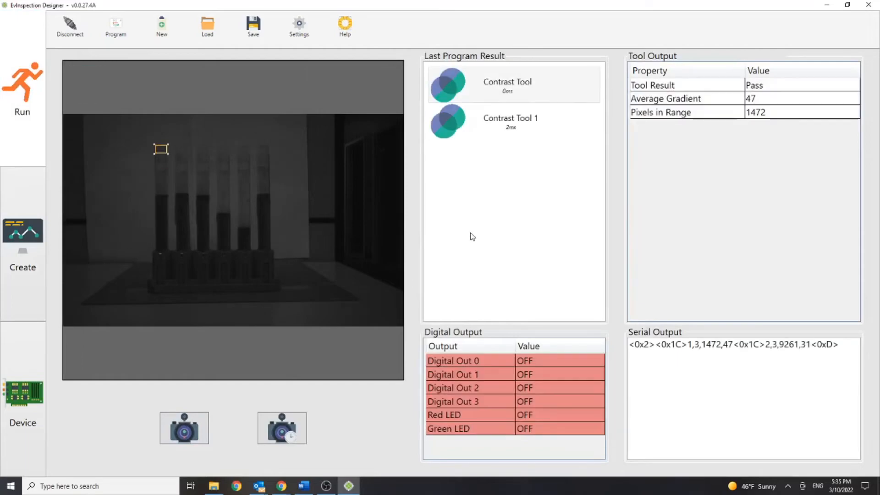
Examine Contrast Tool 1's output for the pixels in range and average gradient of the liquid region.
left_click(472, 133)
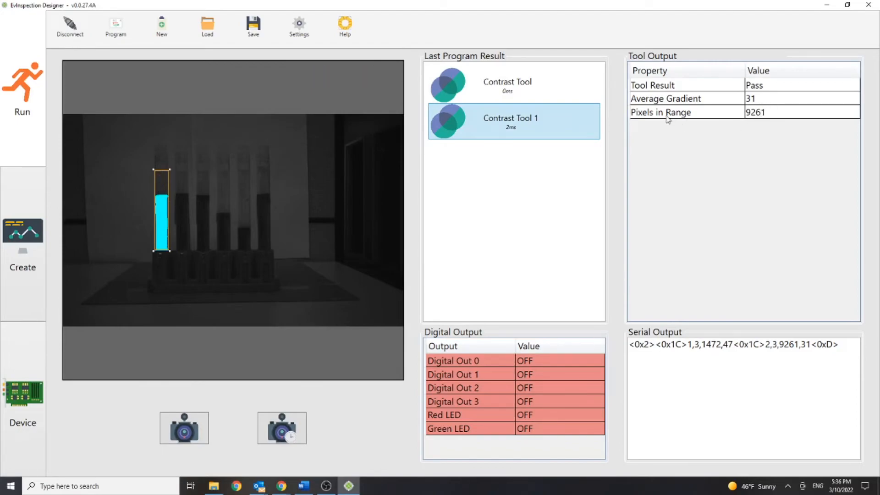
left_click(639, 114)
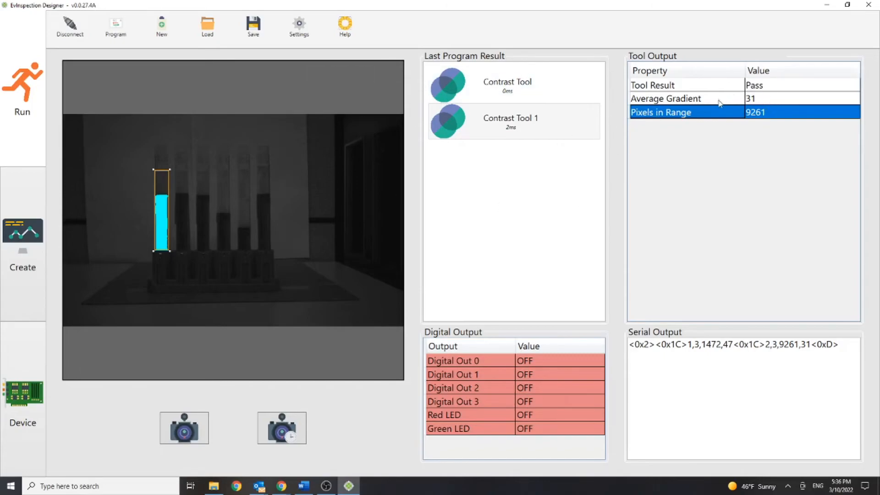
left_click(751, 99)
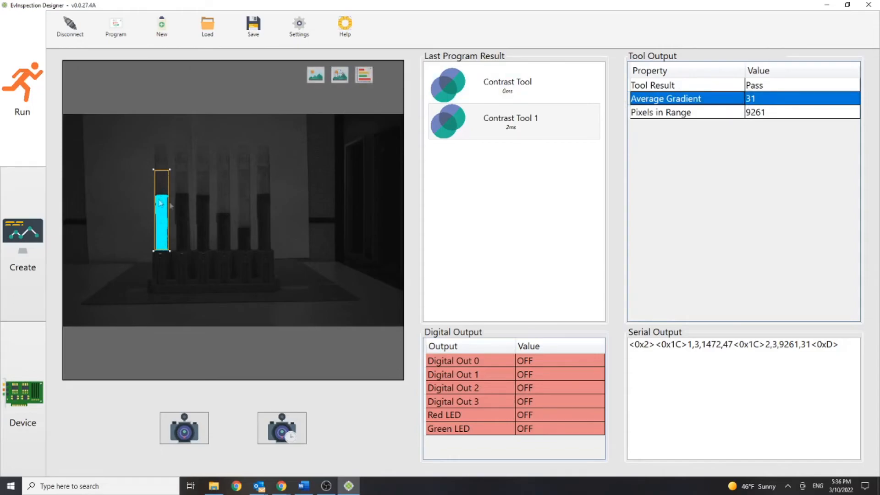
left_click(580, 118)
Raise Contrast Tool 1's gradient detection upper limit to 34 and send the program to the device.
left_click(17, 250)
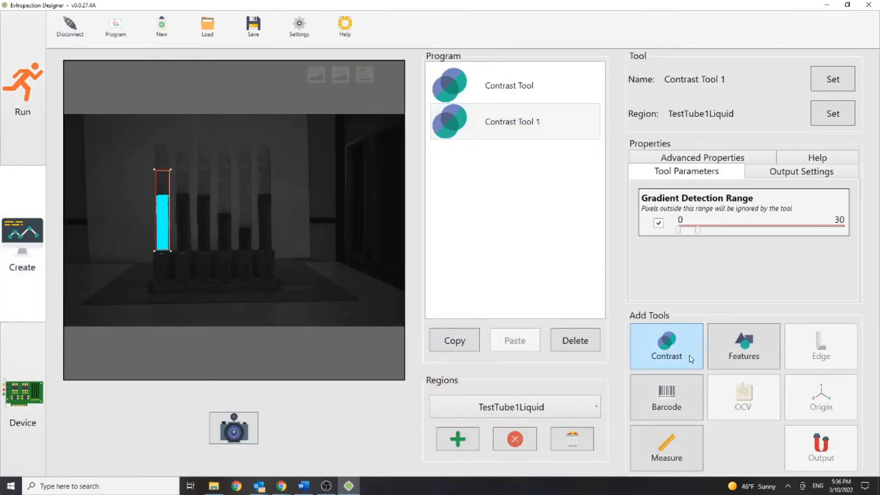
left_click_drag(699, 229, 700, 230)
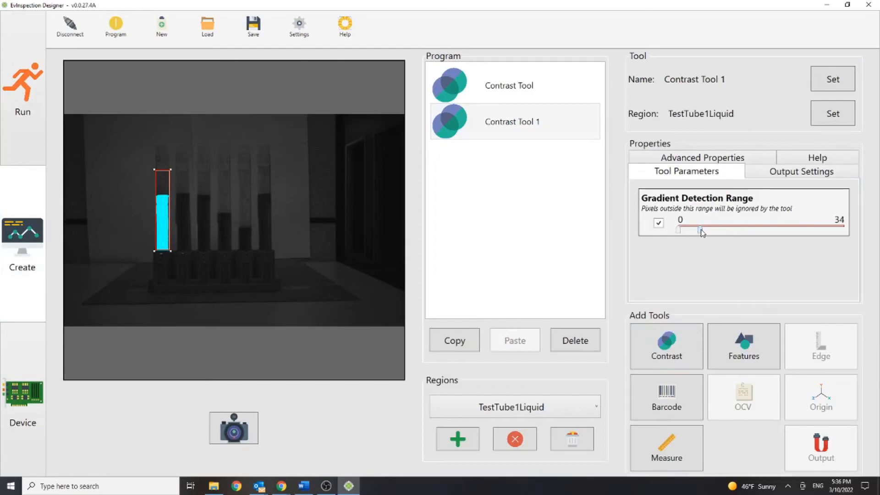
left_click(115, 25)
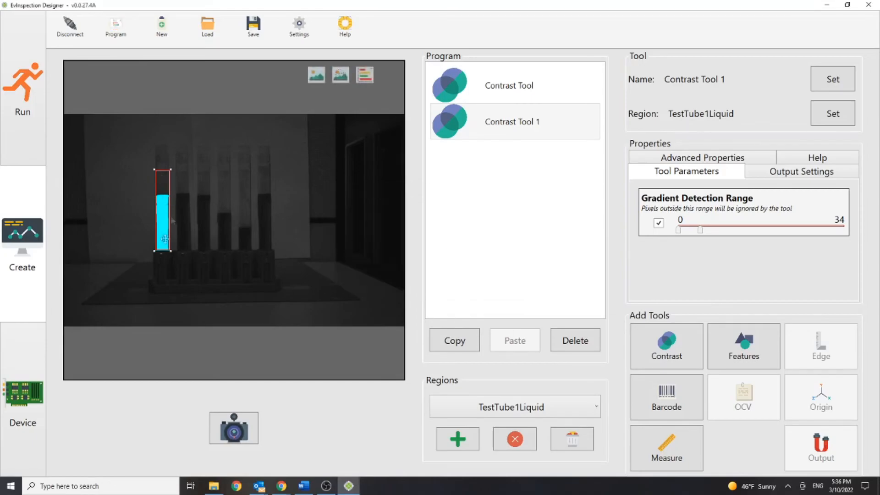
Run a single capture and examine how well Contrast Tool 1's detected pixels cover the first tube's liquid.
left_click(42, 142)
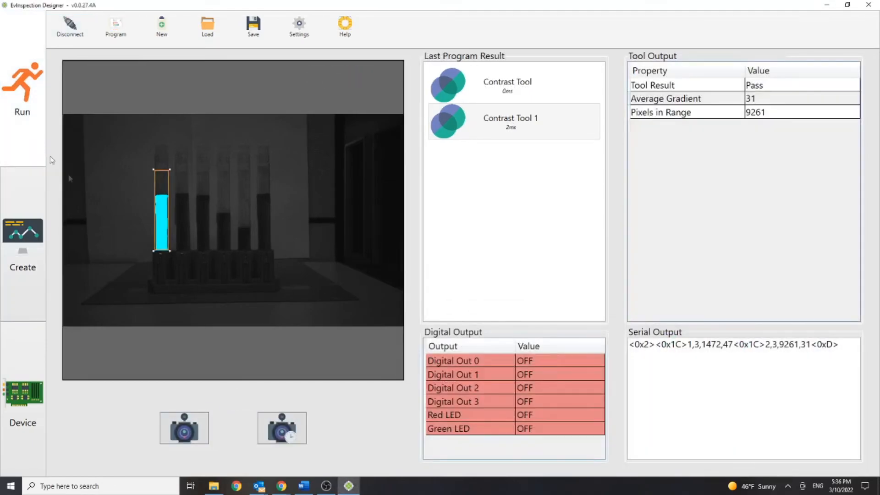
left_click(179, 432)
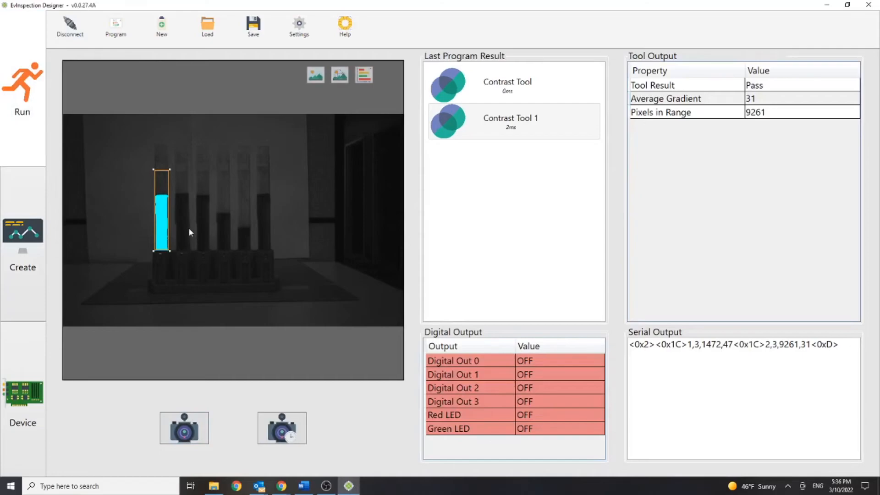
left_click(436, 133)
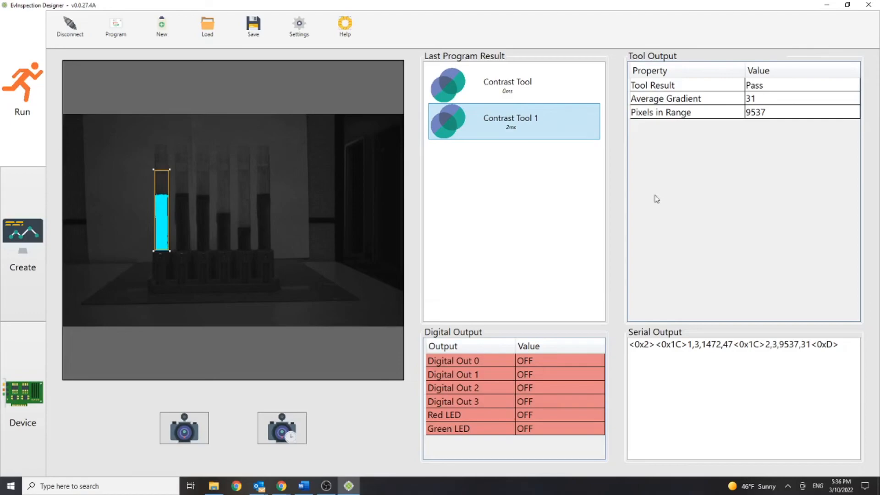
mouse_move(261, 153)
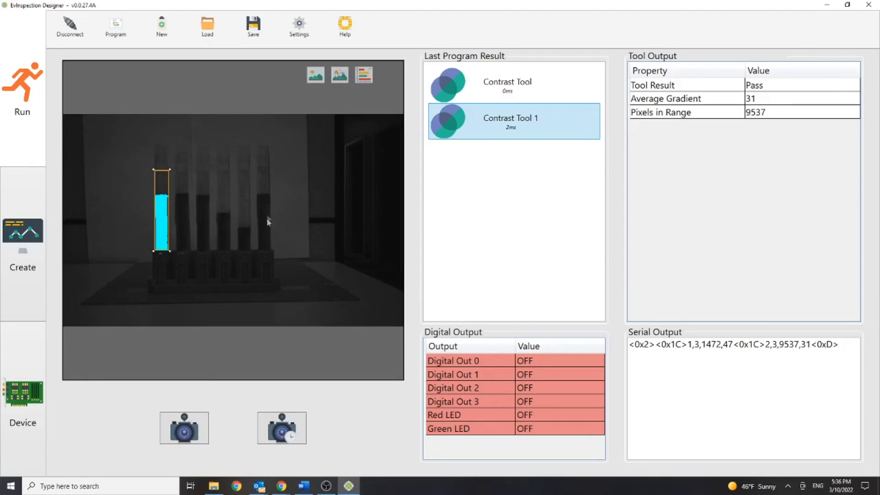
mouse_move(144, 235)
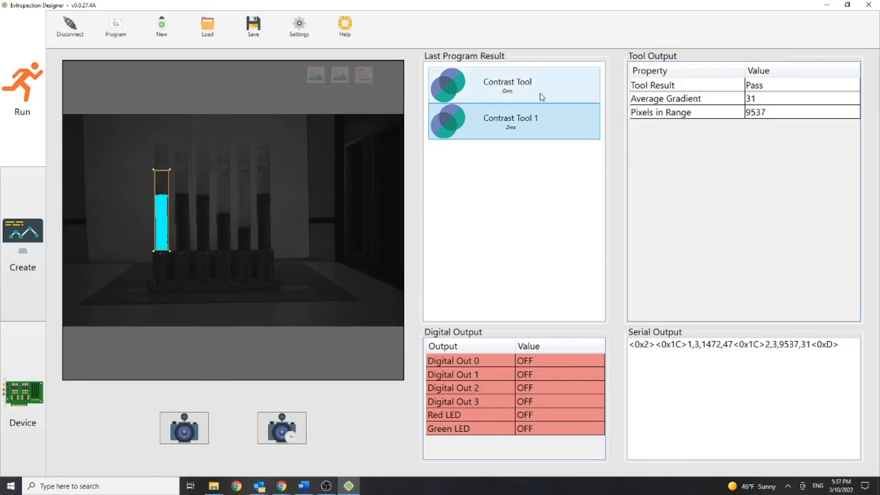
Run the program with continuous capture and check the outputs of Contrast Tool on the cap and Contrast Tool 1 on the liquid.
left_click(497, 80)
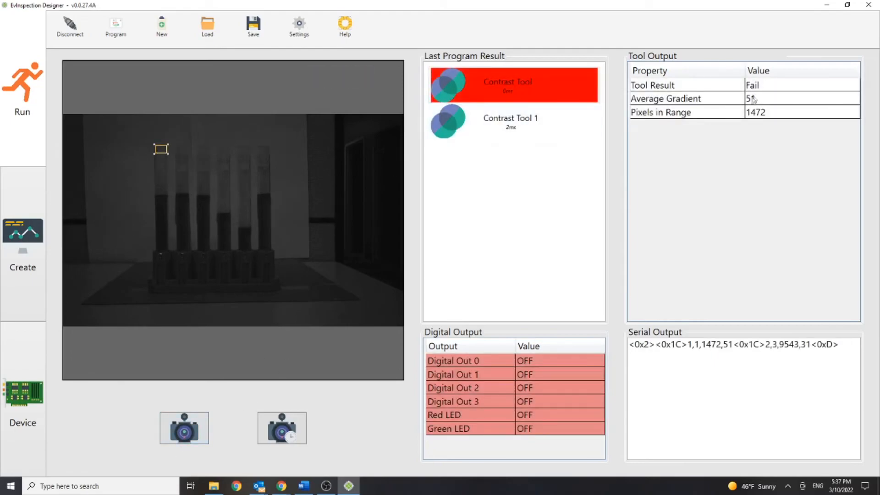
left_click(282, 431)
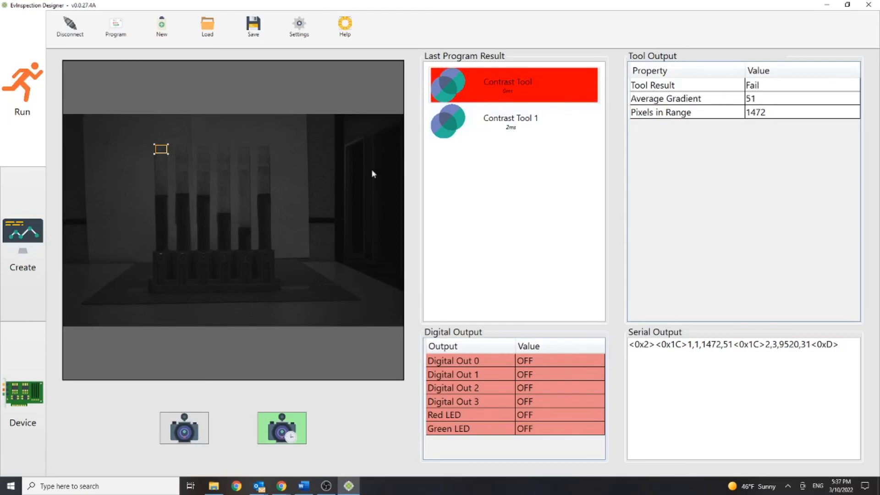
left_click(520, 128)
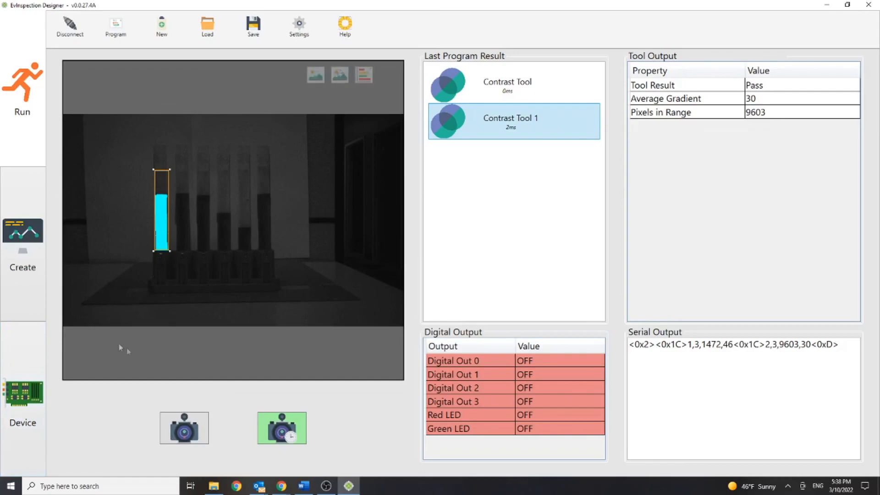
Trigger a single capture for Contrast Tool 1 and stop the continuous capture.
left_click(184, 432)
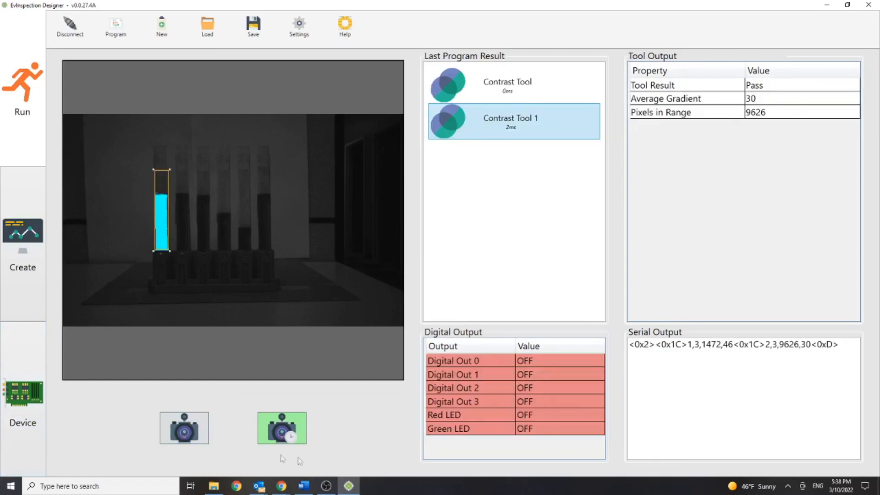
left_click(293, 432)
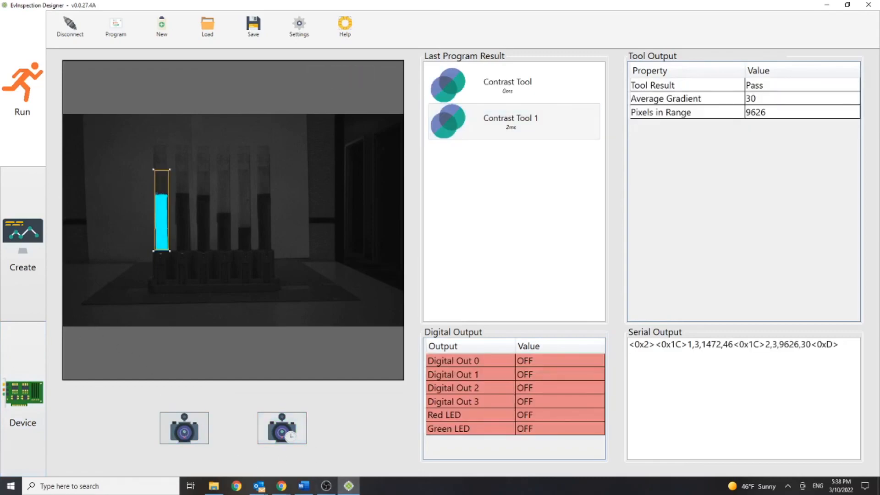
mouse_move(330, 212)
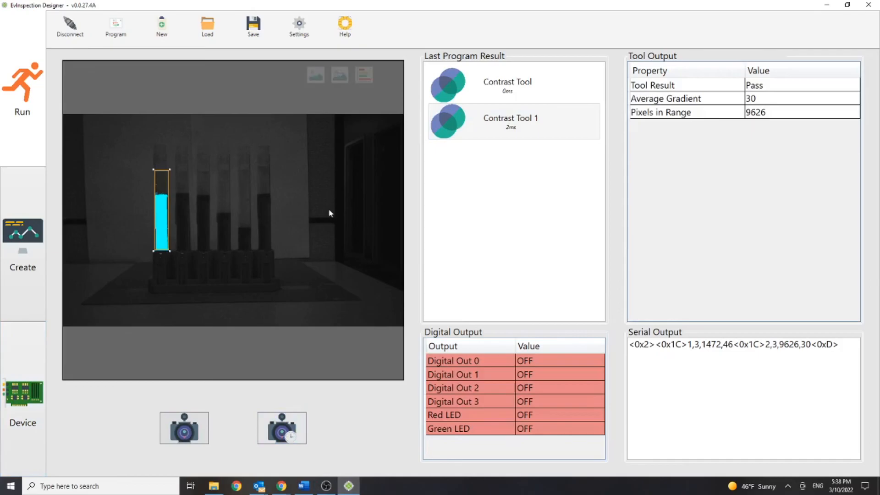